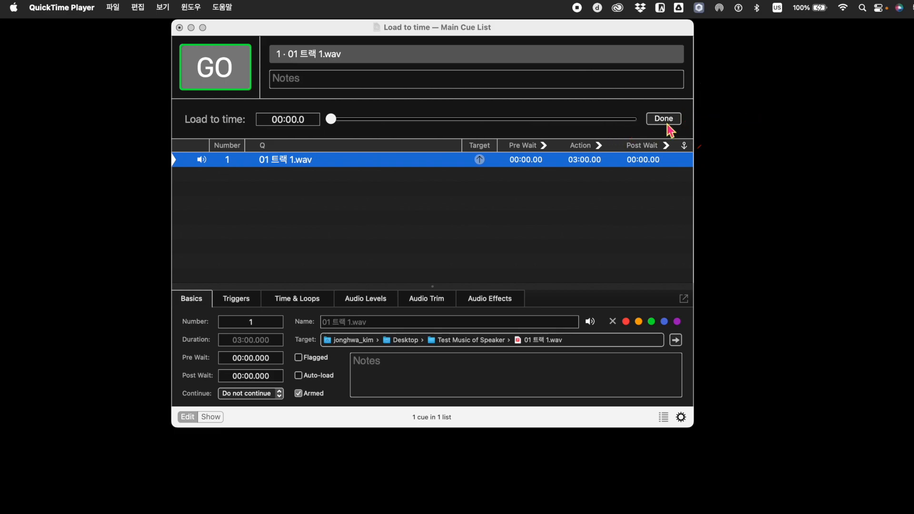
- Toggle the Load to time controls for the 01 트랙 1.wav cue off and on, ending with them shown
click(665, 119)
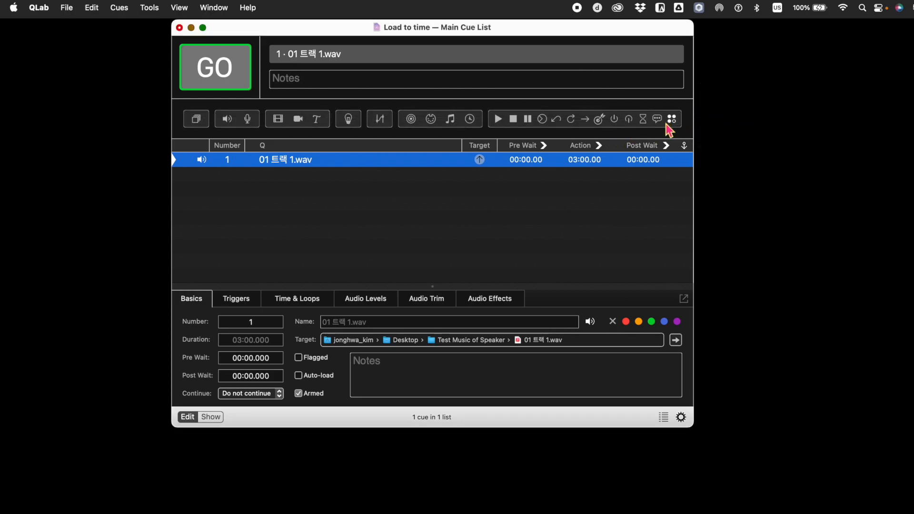
key(super+t)
click(147, 8)
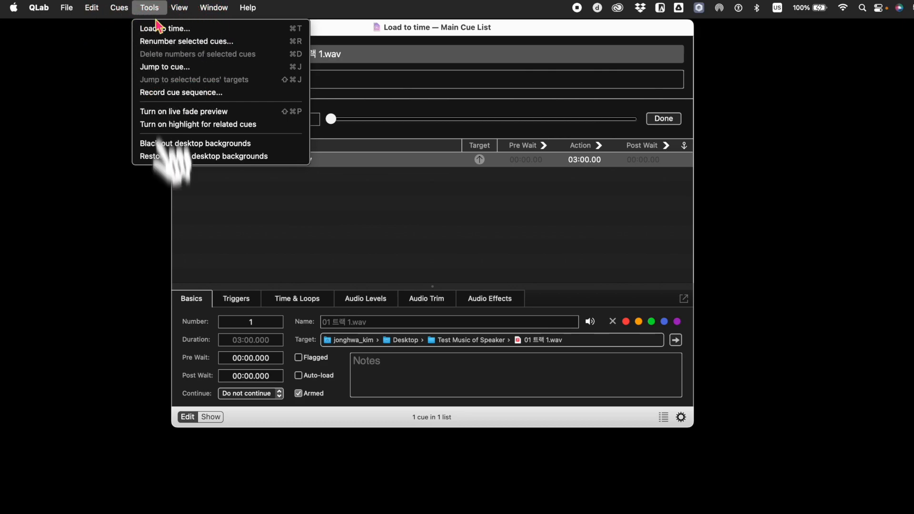
click(159, 29)
key(super+t)
key(super+t)
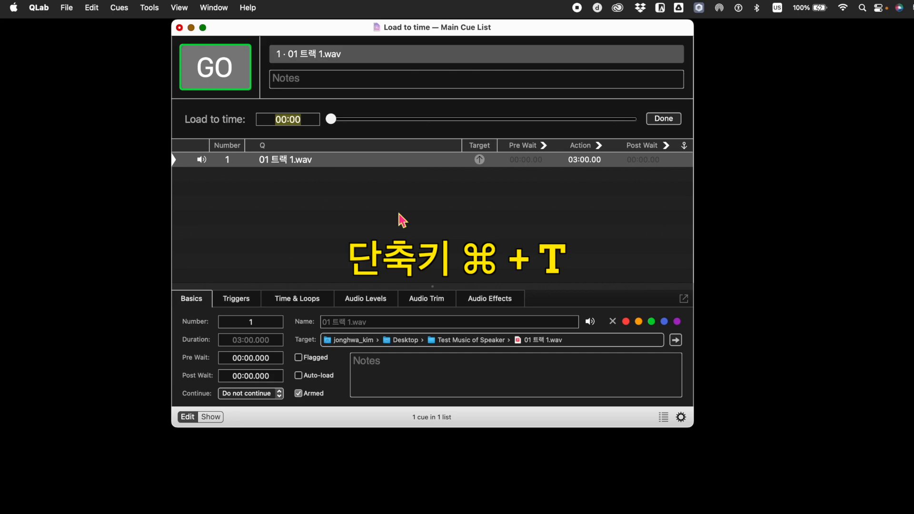
key(super+t)
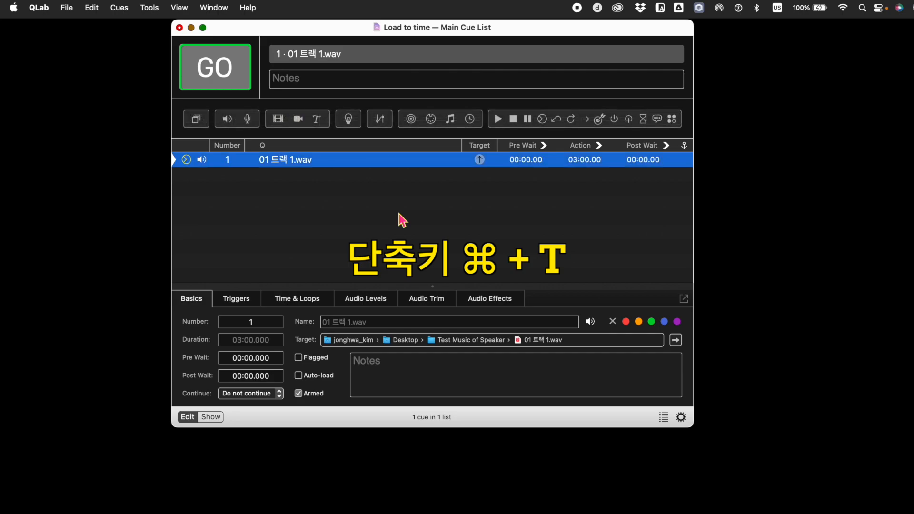
key(super+t)
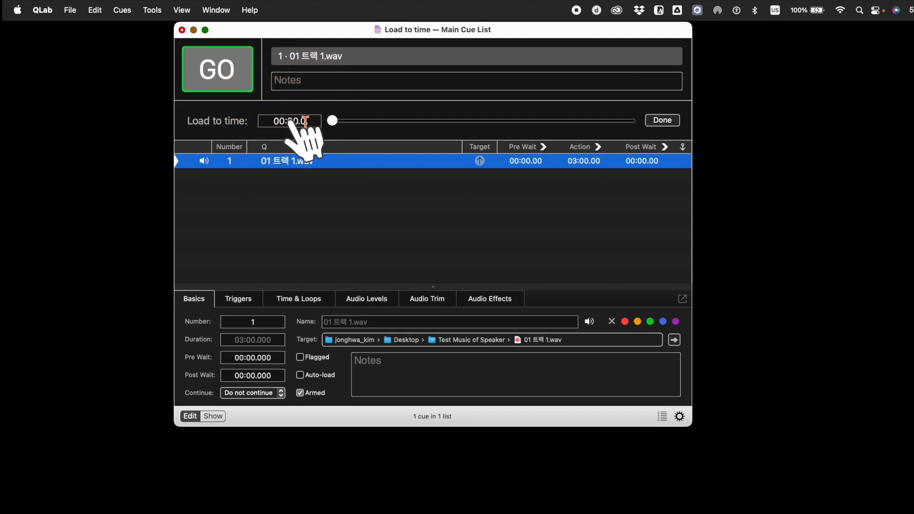
- Load the 01 트랙 1.wav cue to 5 seconds, run it from there and stop playback
drag(313, 122, 206, 120)
text(5)
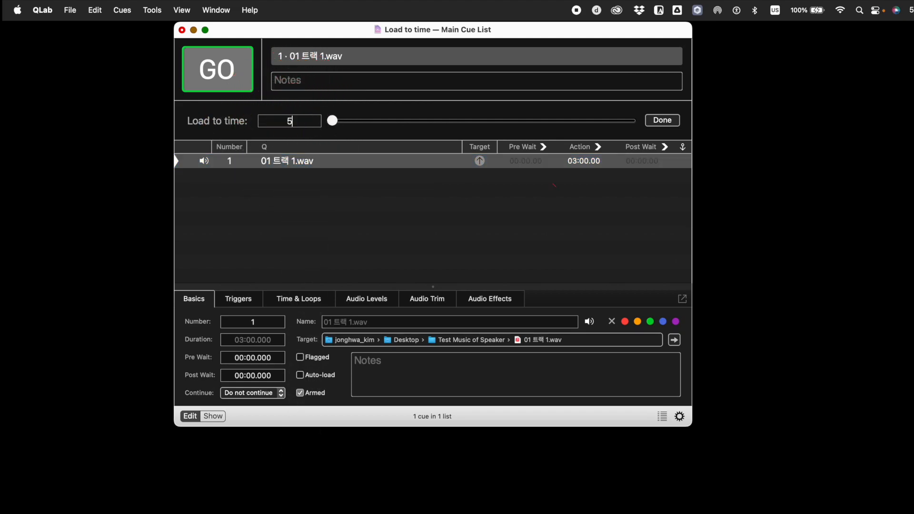
key(Return)
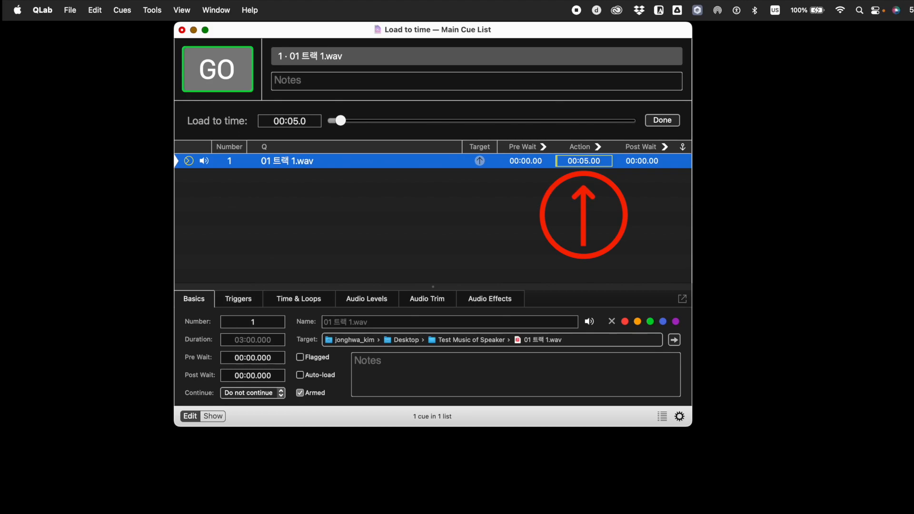
click(217, 69)
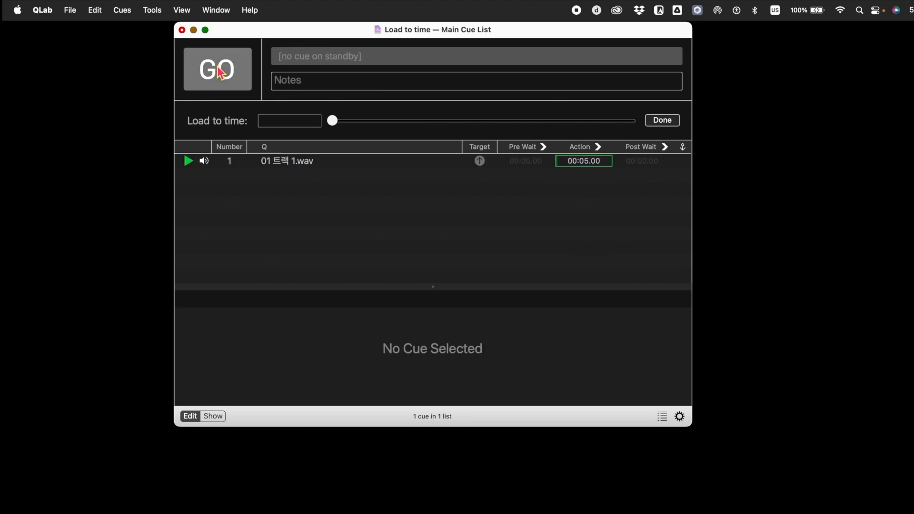
key(Escape)
- Select cue 1, load it to about 01:12.7 with the time slider, run it and stop playback
click(272, 163)
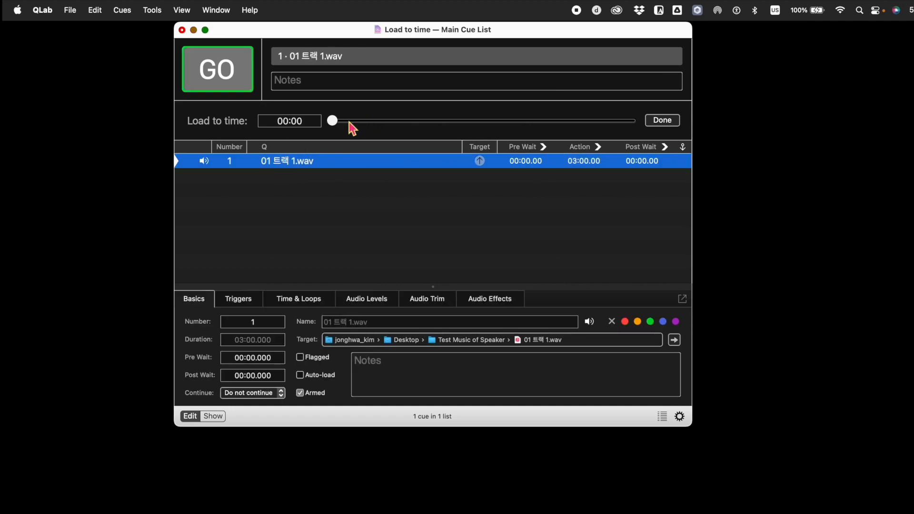
drag(333, 121, 461, 134)
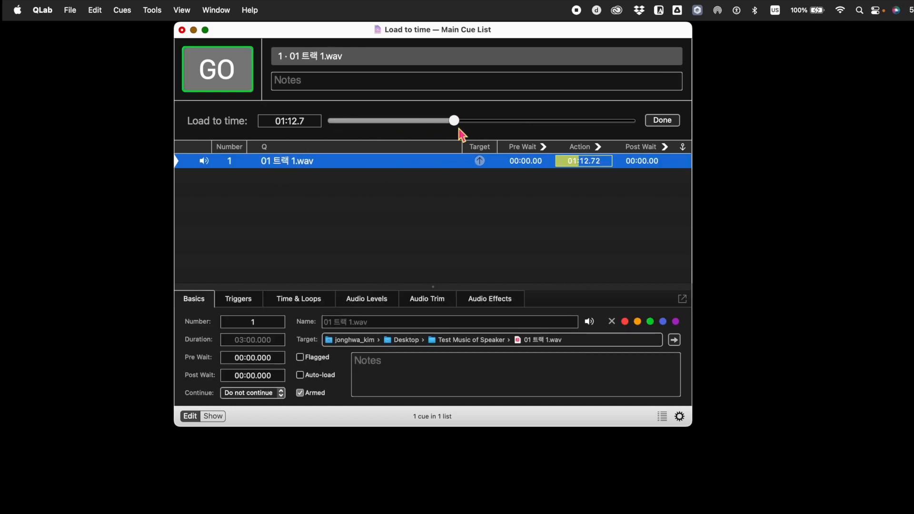
click(221, 78)
key(Escape)
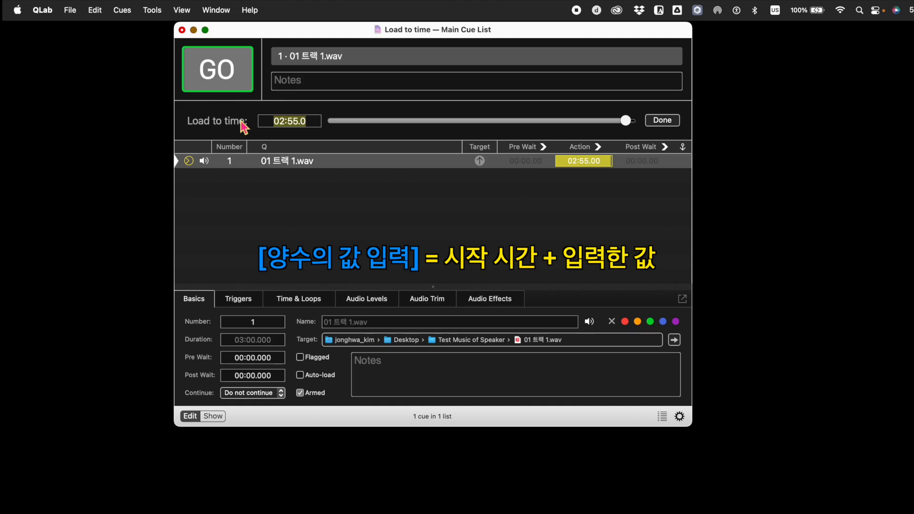
- Load the cue to 30 seconds from its start, and to 30 seconds before its end with the value -30
text(30)
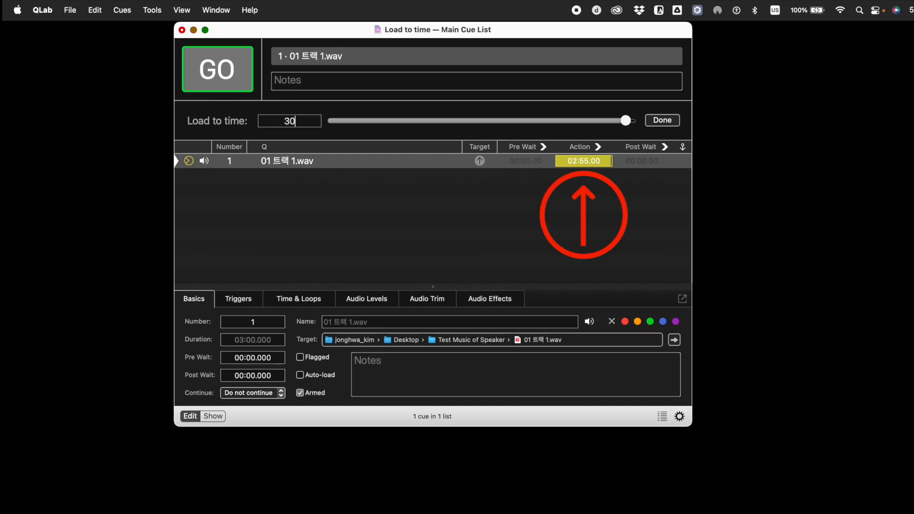
key(Return)
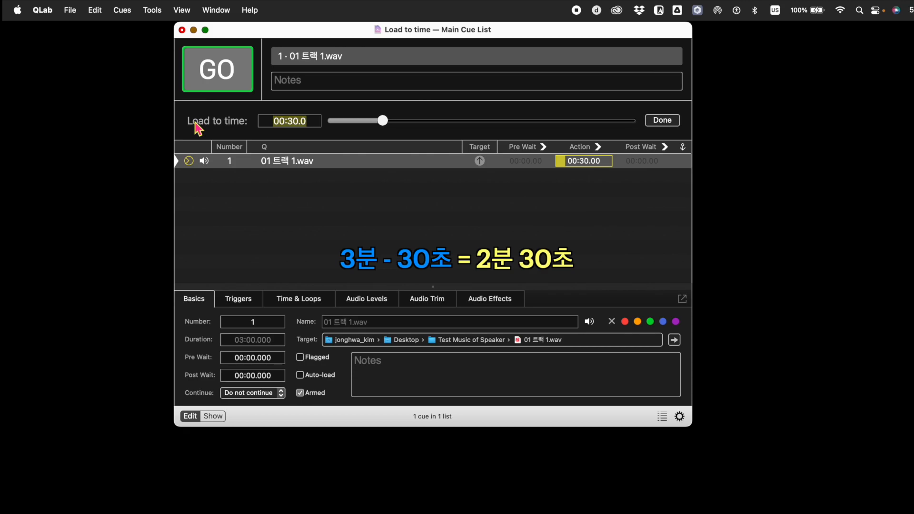
text(-30)
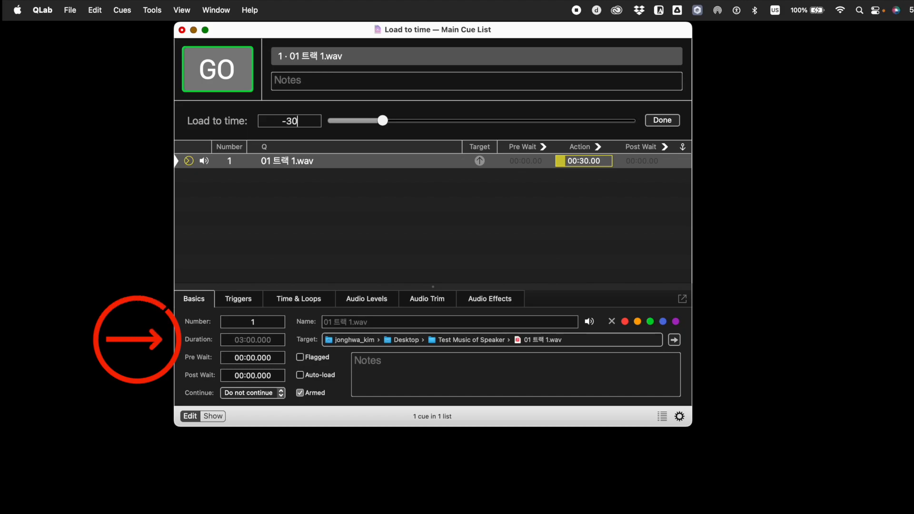
key(Return)
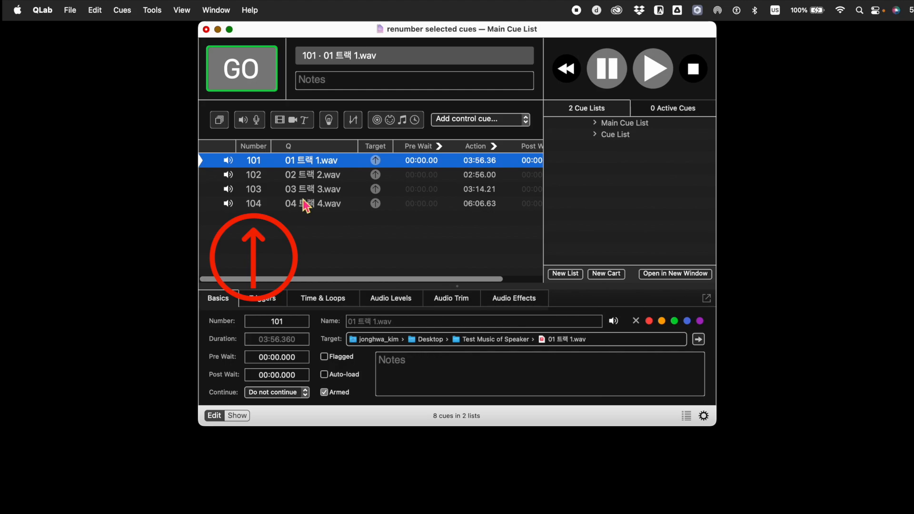
- Renumber all four cues in the Main Cue List starting at 1 with increment 1, and check the numbers in the other cue list
shift+click(302, 204)
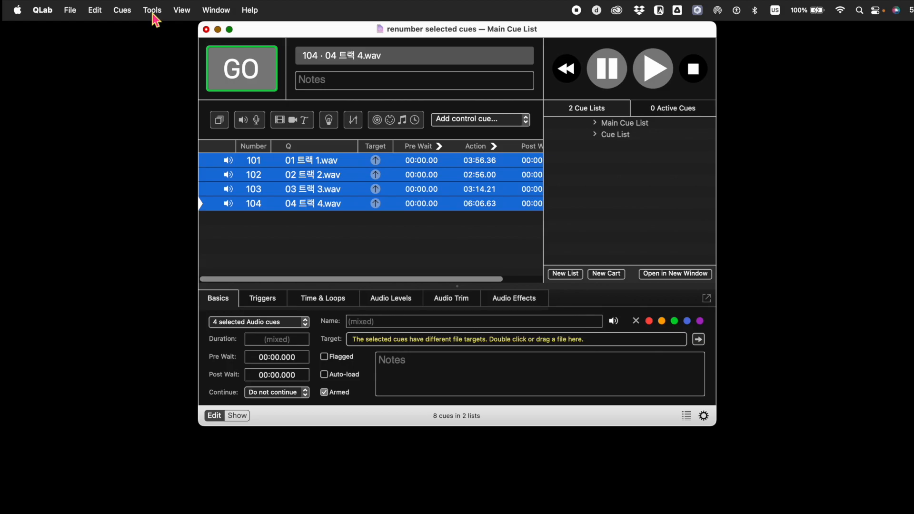
click(153, 16)
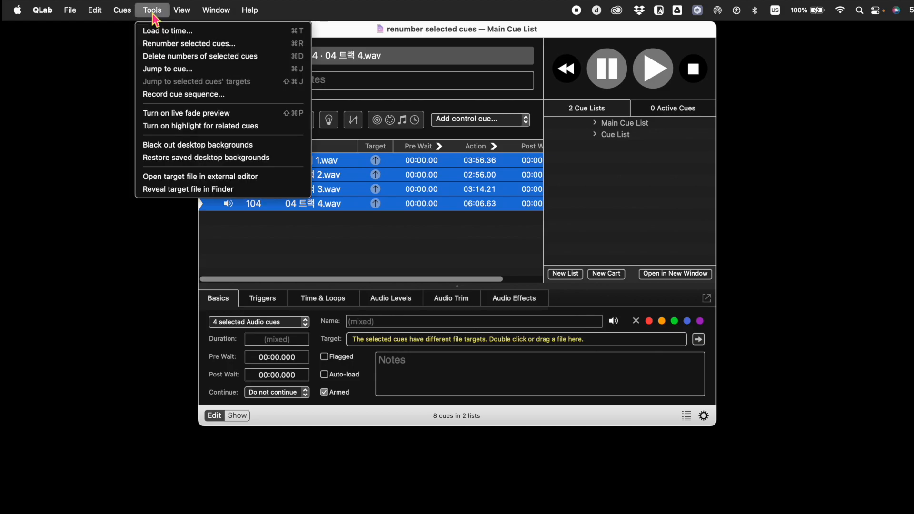
click(163, 46)
text(1)
click(219, 217)
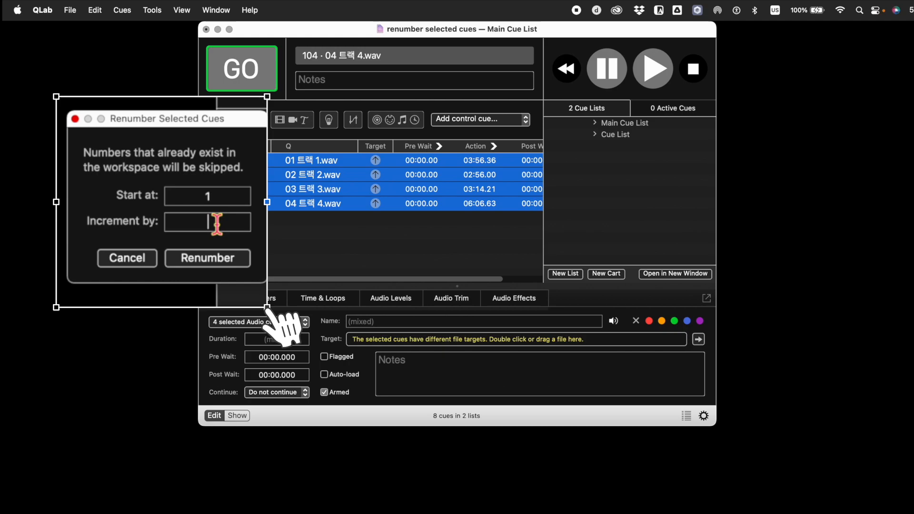
text(1)
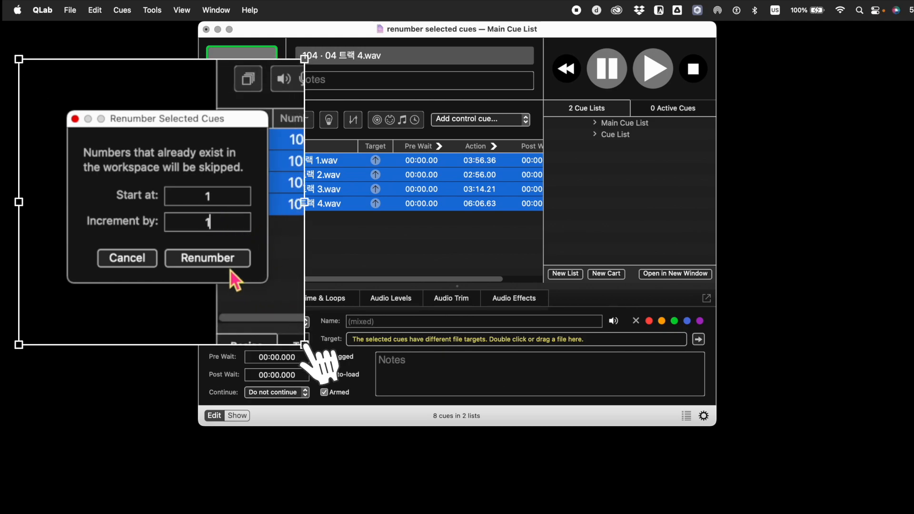
click(210, 242)
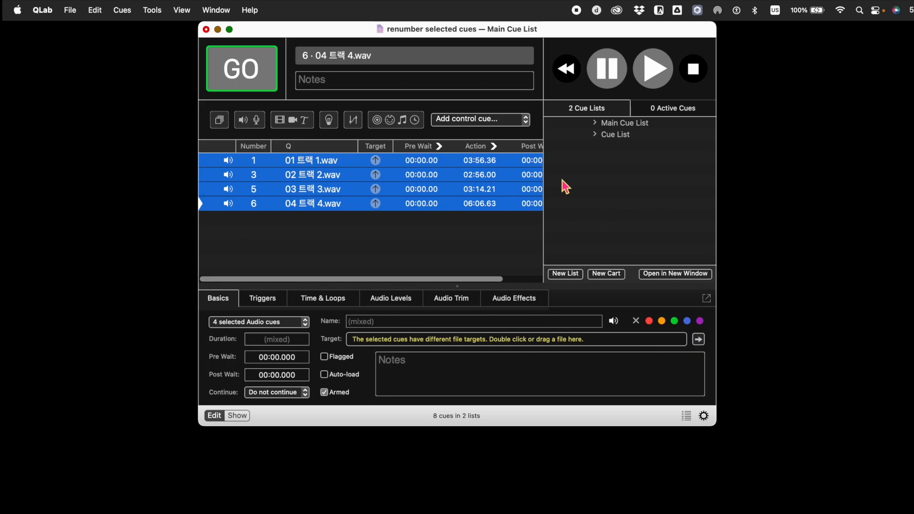
click(624, 136)
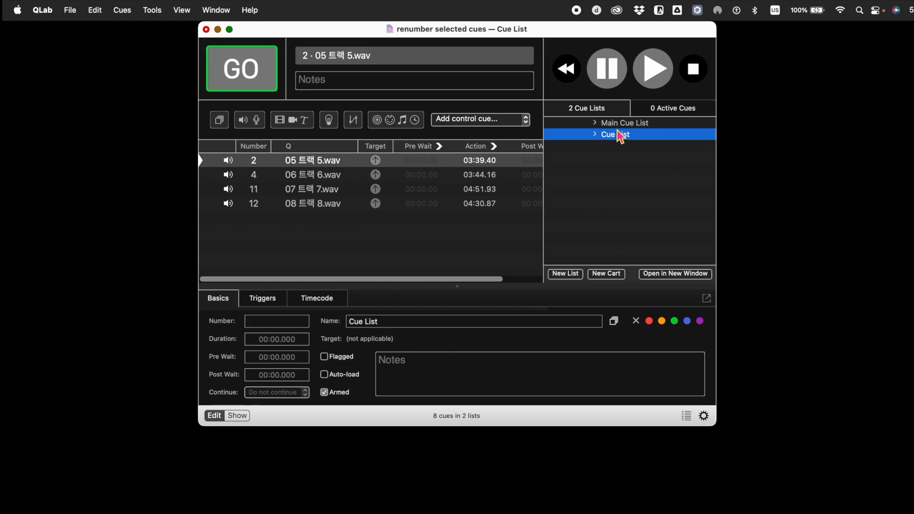
click(622, 126)
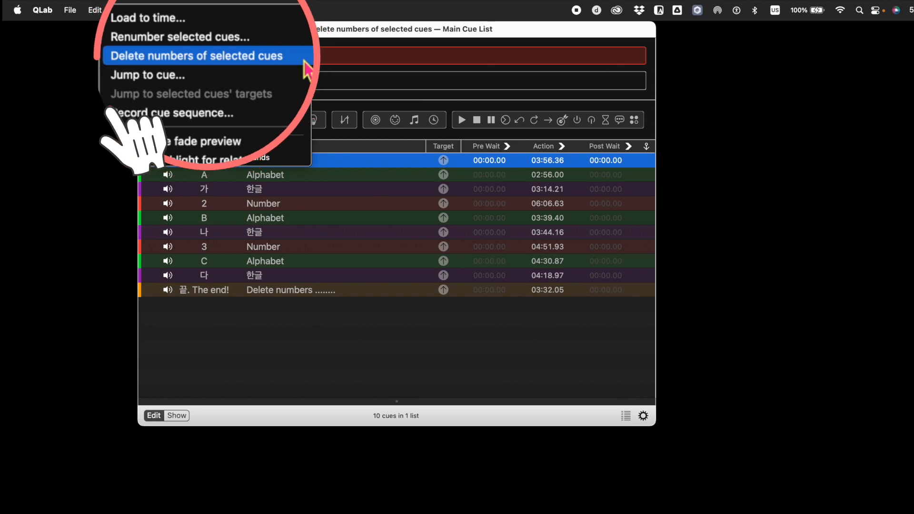
- Delete the cue numbers of the three red cues named Number (1, 2 and 3)
click(217, 172)
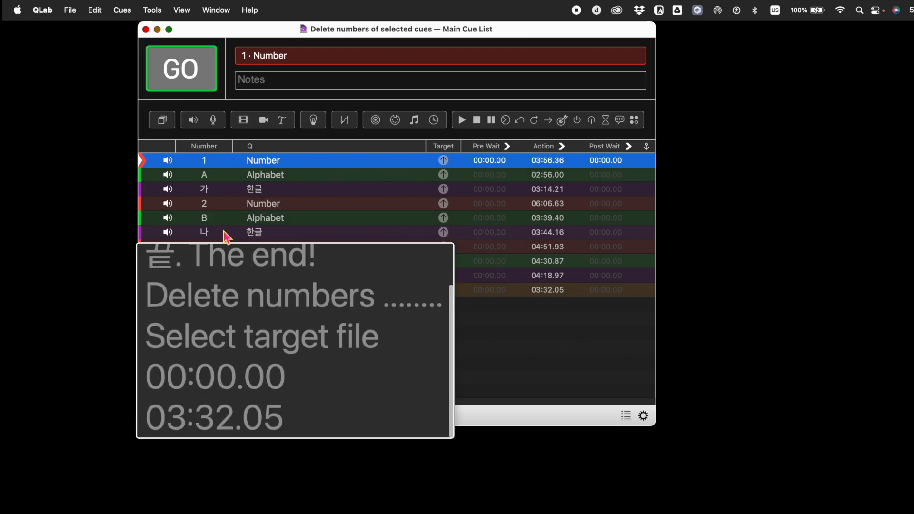
super+click(221, 204)
super+click(237, 247)
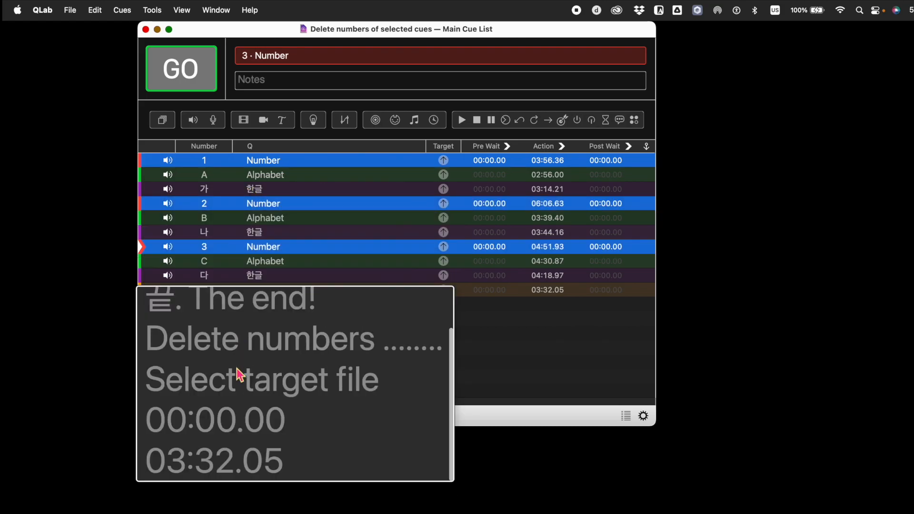
click(152, 10)
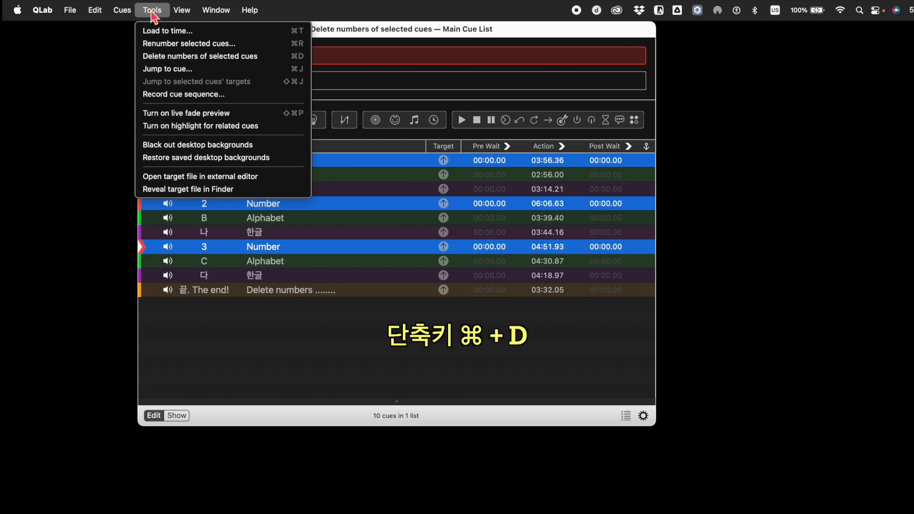
click(164, 56)
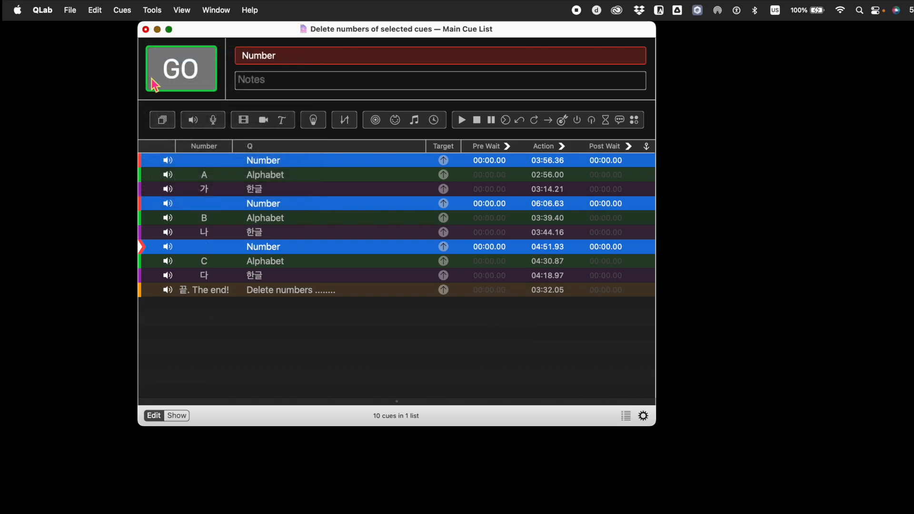
- Select every cue in the list and delete their cue numbers
click(395, 376)
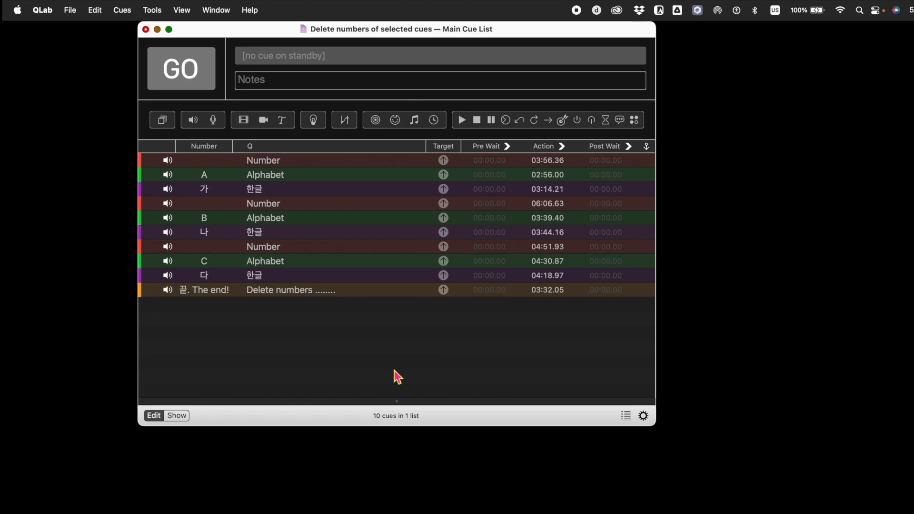
key(super+a)
click(153, 10)
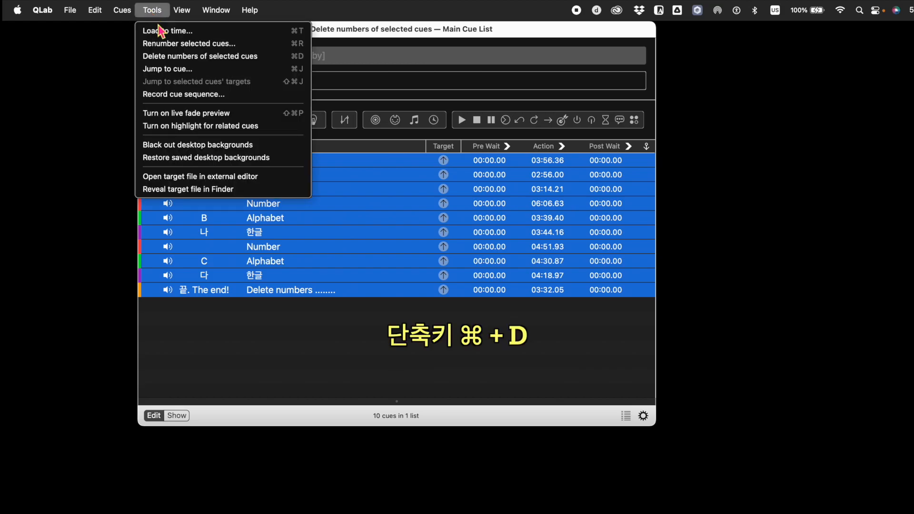
click(175, 58)
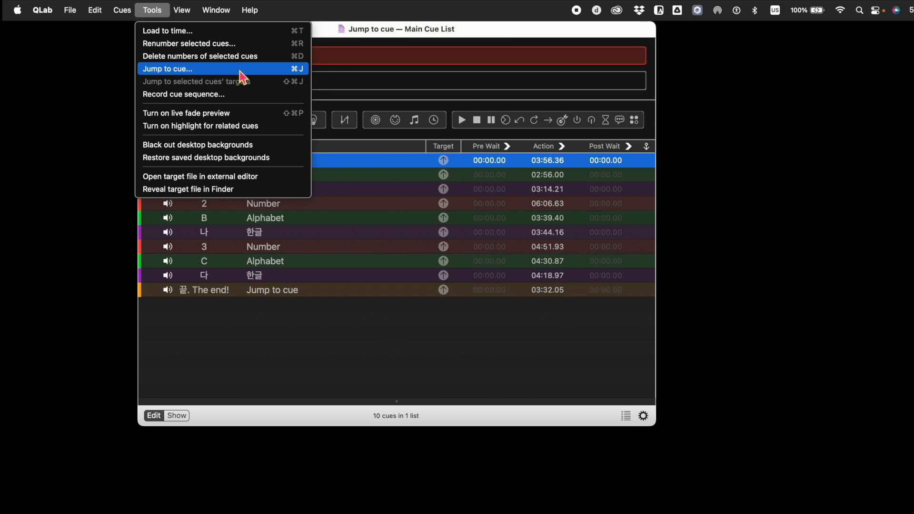
- Use Jump to cue to go to cue number 다
click(240, 70)
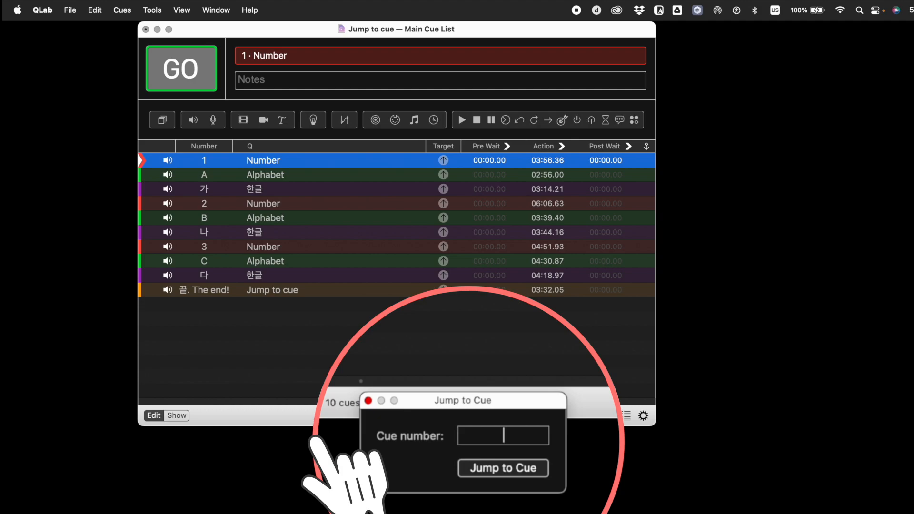
key(ctrl+space)
text(다)
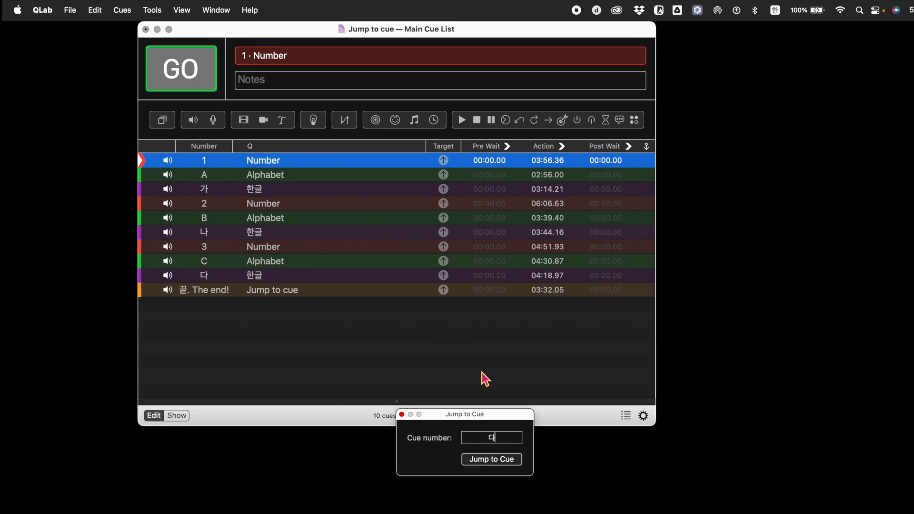
click(502, 461)
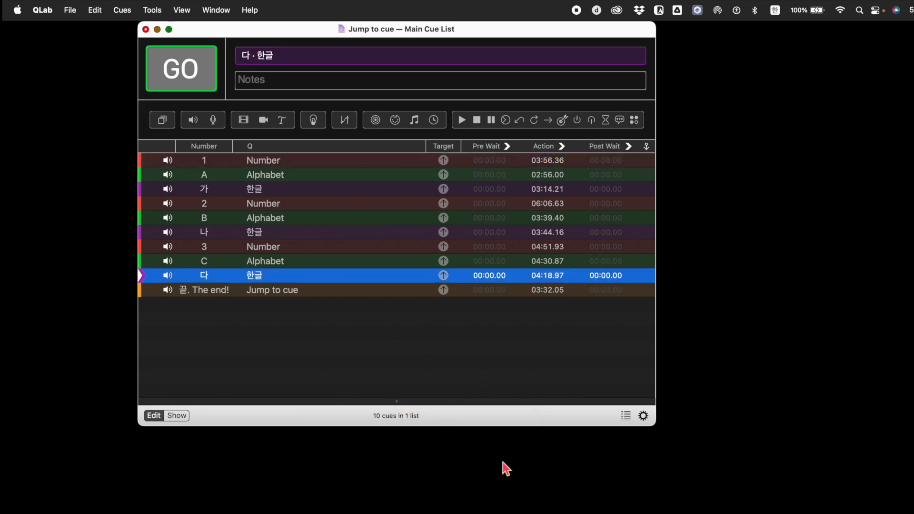
- Use Jump to cue to go to cue number A
click(152, 10)
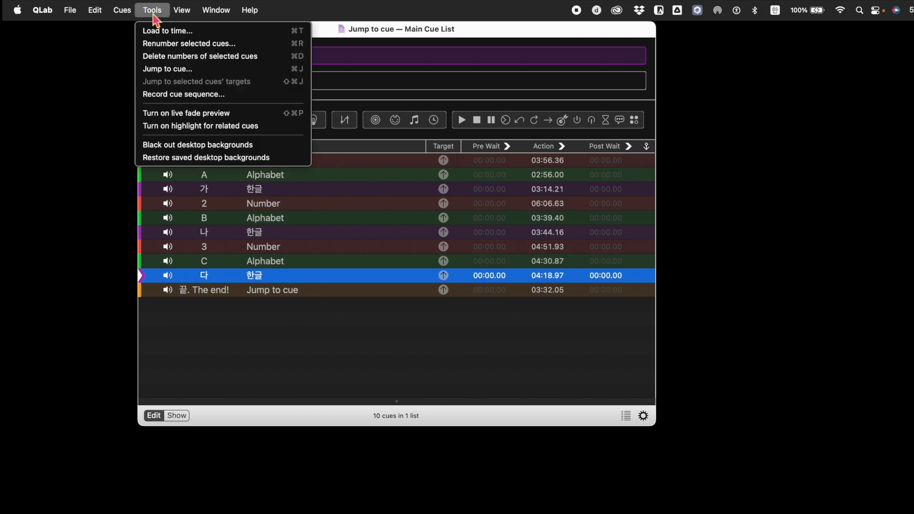
click(170, 67)
key(ctrl+space)
text(A)
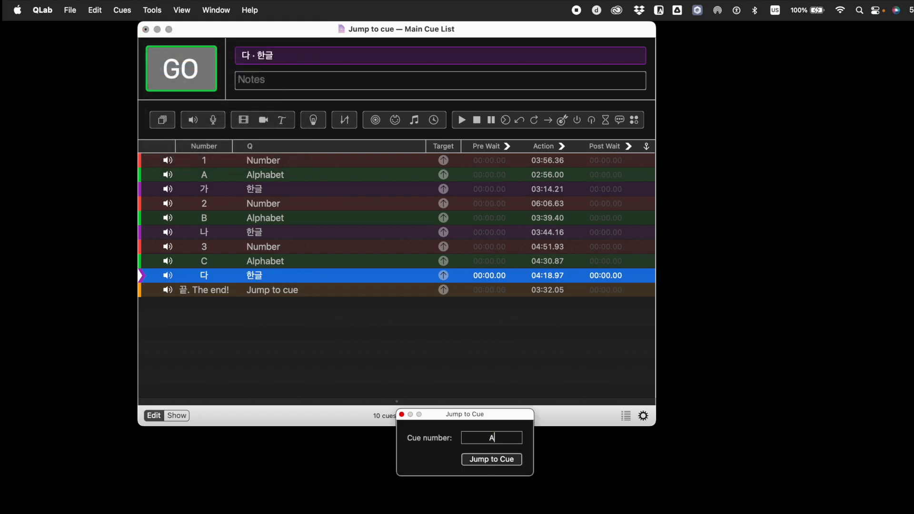
click(493, 460)
- Use Jump to cue to go to cue number 1
key(super+j)
text(1)
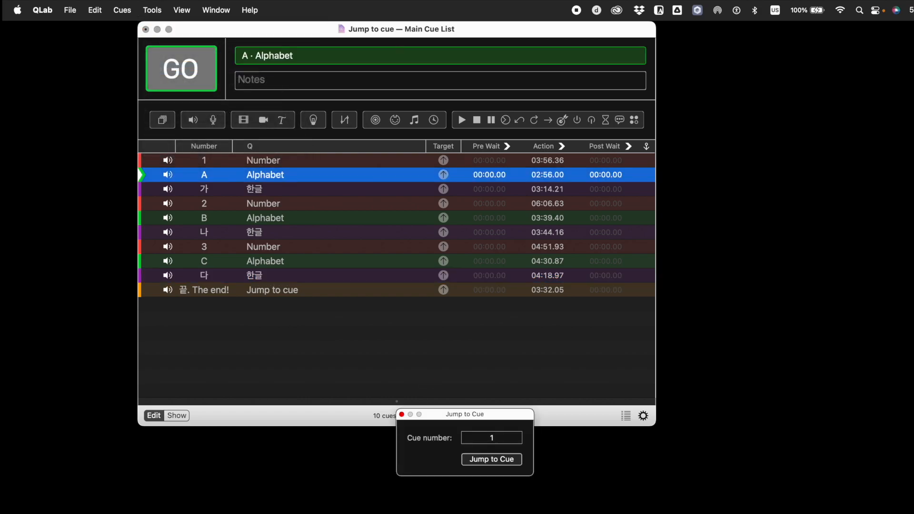
key(Return)
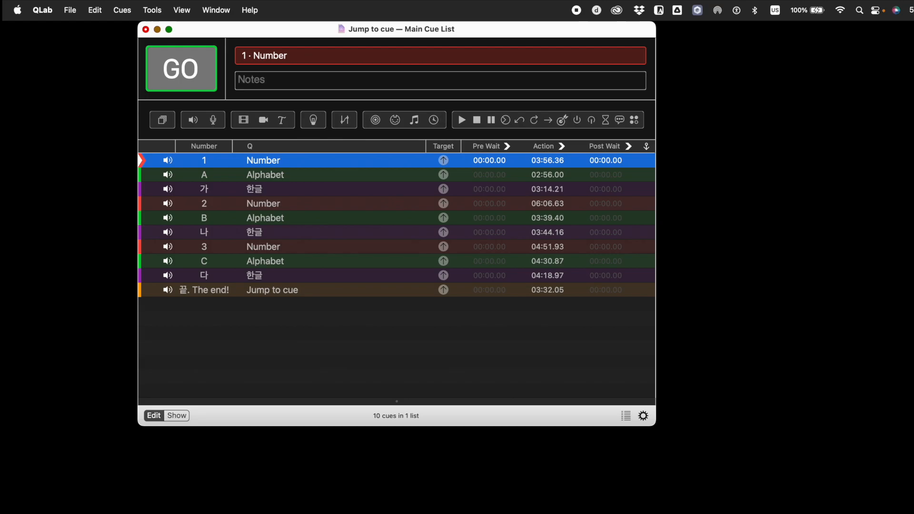
- Turn off Lock playhead to selection in the workspace's General settings and close the settings
click(643, 416)
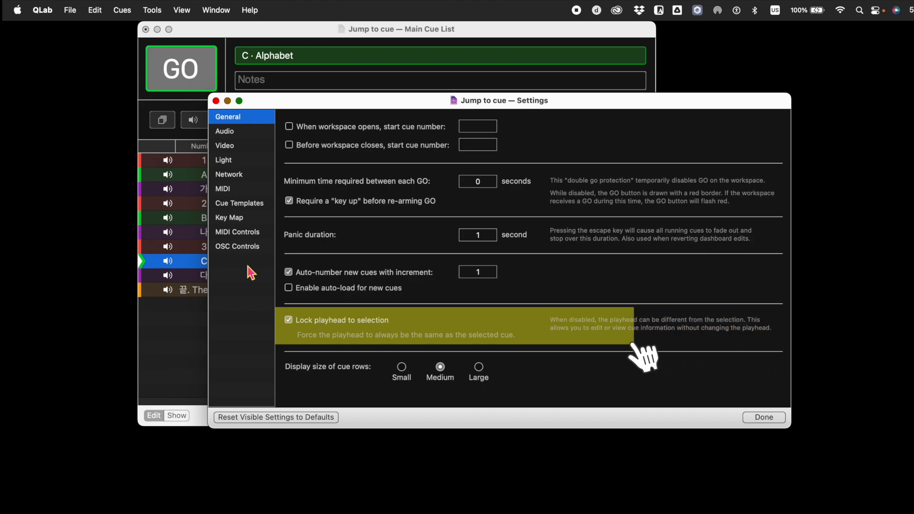
click(347, 323)
click(759, 419)
- Use Jump to cue to select cue number 1 with the playhead unlocked, and fire the standby cue
click(152, 10)
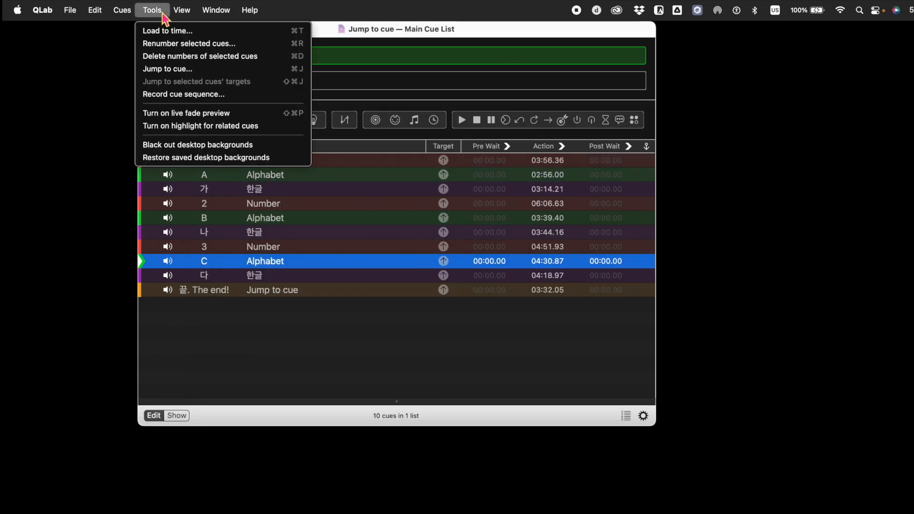
click(171, 72)
text(1)
click(496, 461)
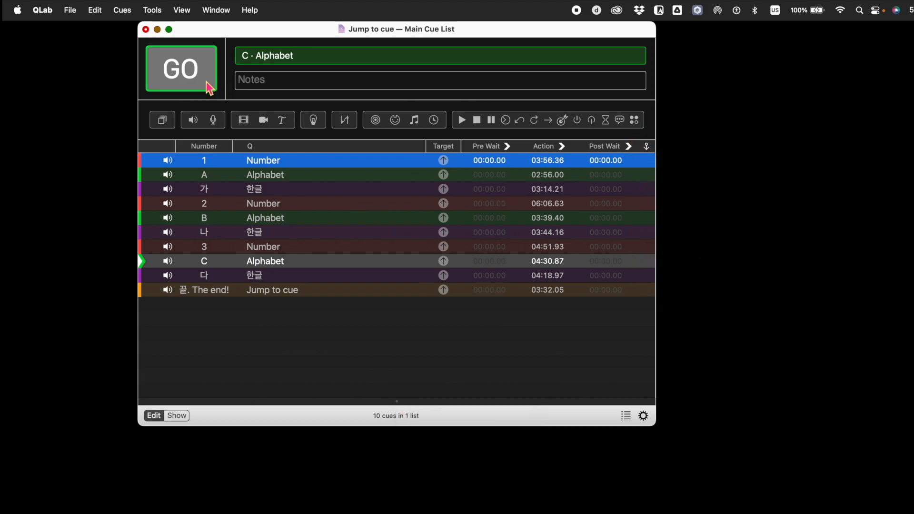
click(200, 80)
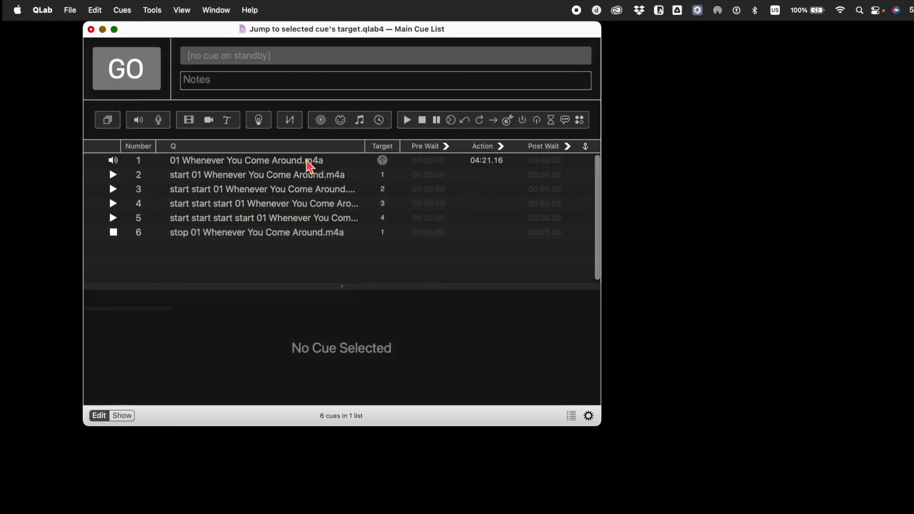
- Select start cue 2 in the Jump to selected cue's target workspace and jump to its target
click(307, 162)
click(315, 178)
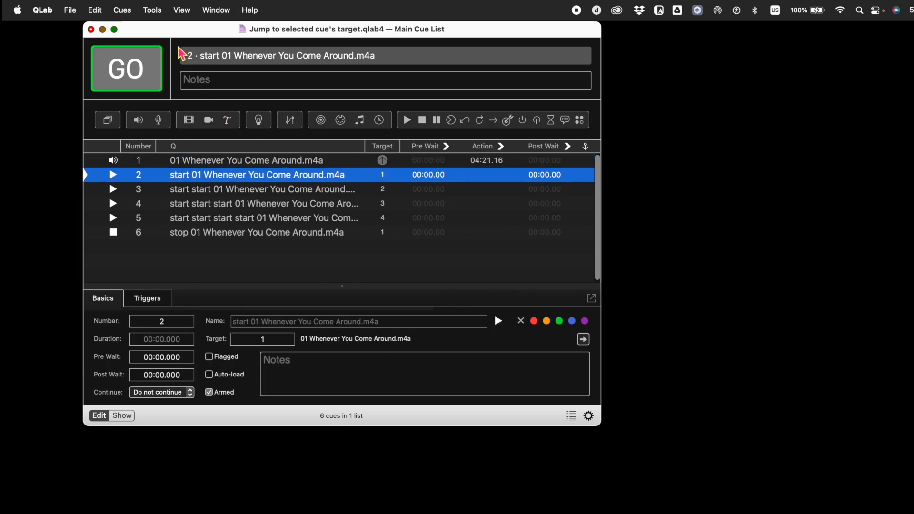
click(161, 12)
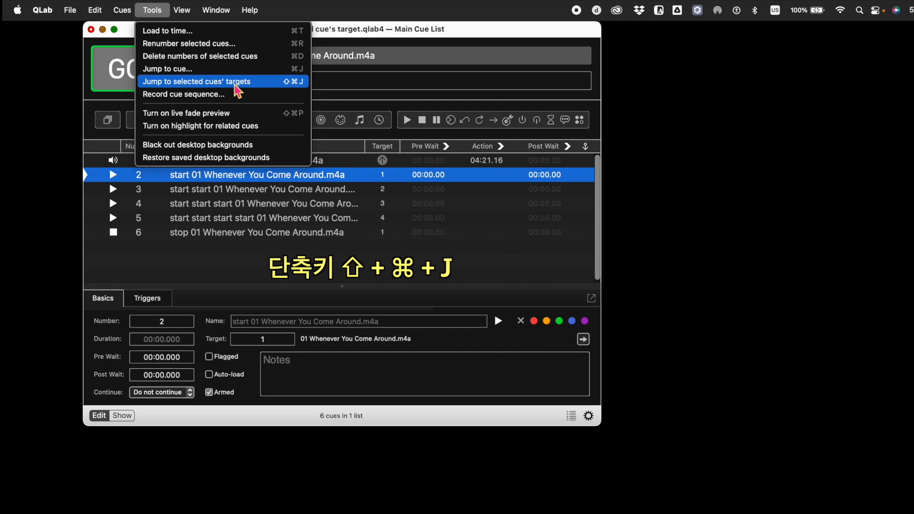
click(235, 84)
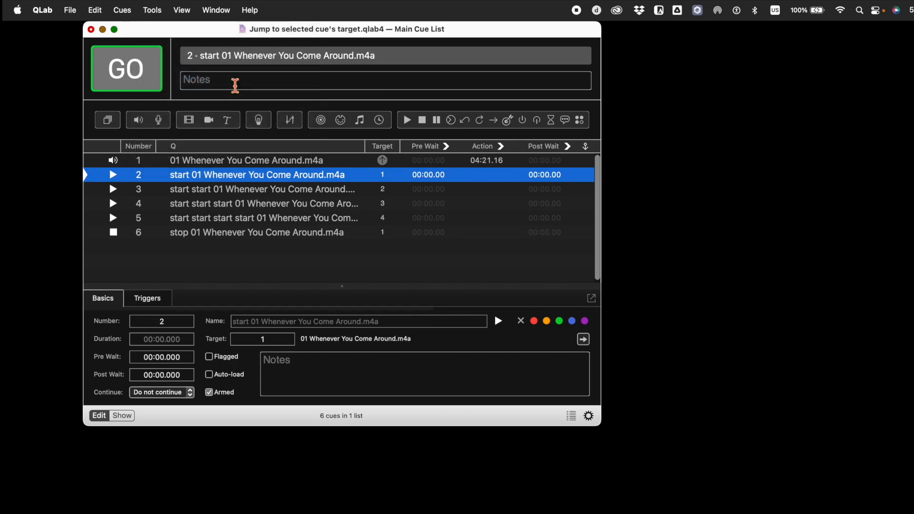
- Select start cue 5 and jump to the selected cue's target repeatedly, following the chain back to cue 1
click(210, 219)
click(153, 10)
click(185, 85)
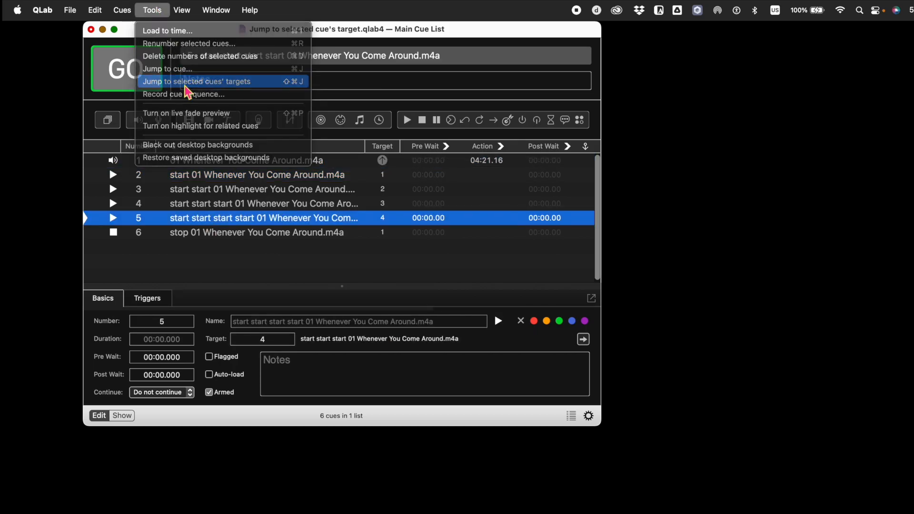
click(159, 11)
click(185, 84)
click(152, 10)
click(168, 83)
click(152, 10)
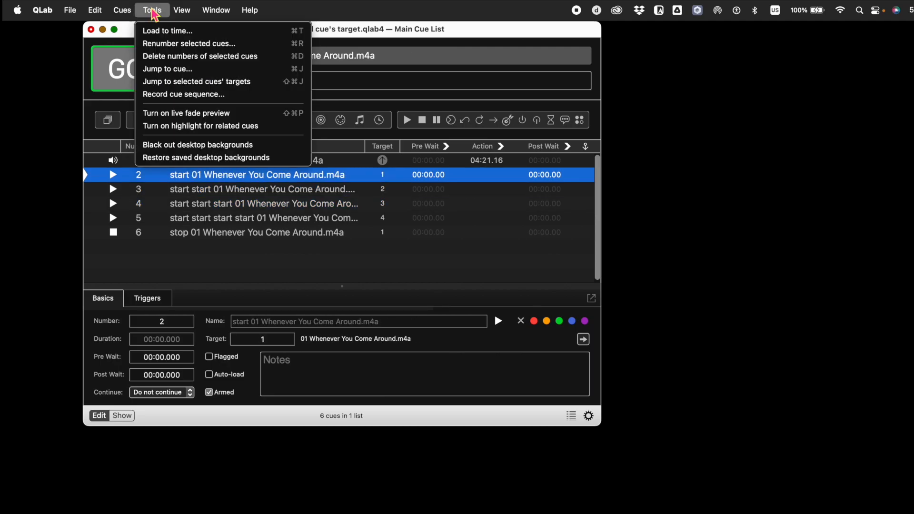
click(167, 83)
- Select start cue 5 again and repeat Jump to selected cues' targets four times
click(224, 222)
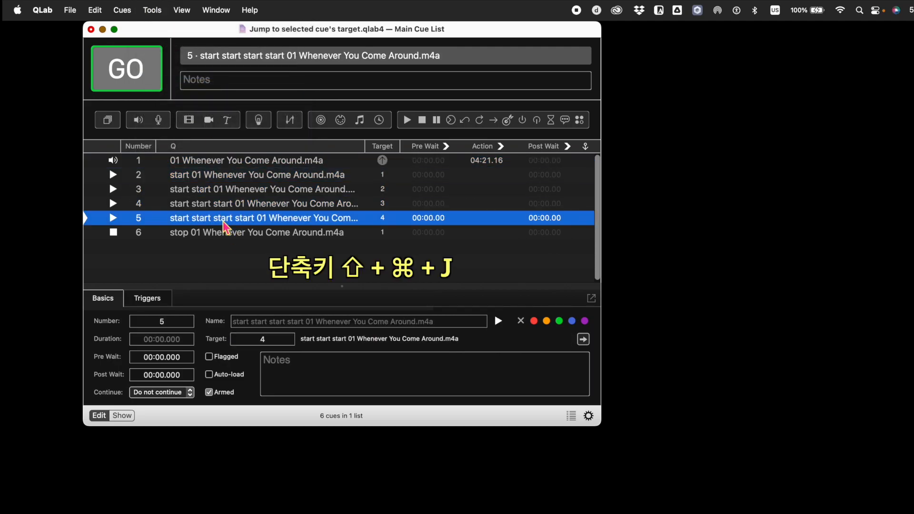
key(super+shift+j)
key(super+shift+j)
key(super+shift+j)
key(super+shift+j)
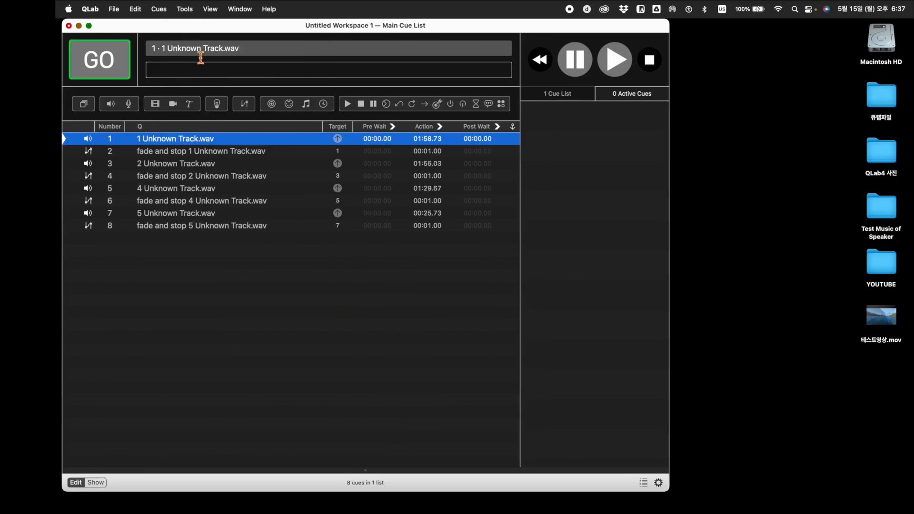
- Start recording a cue sequence using the Relative to a Timeline group cue format
click(185, 10)
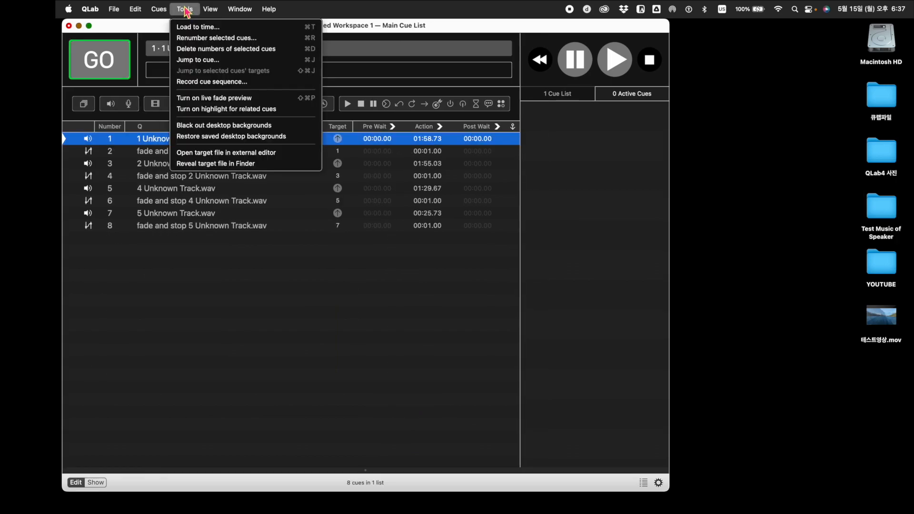
click(198, 84)
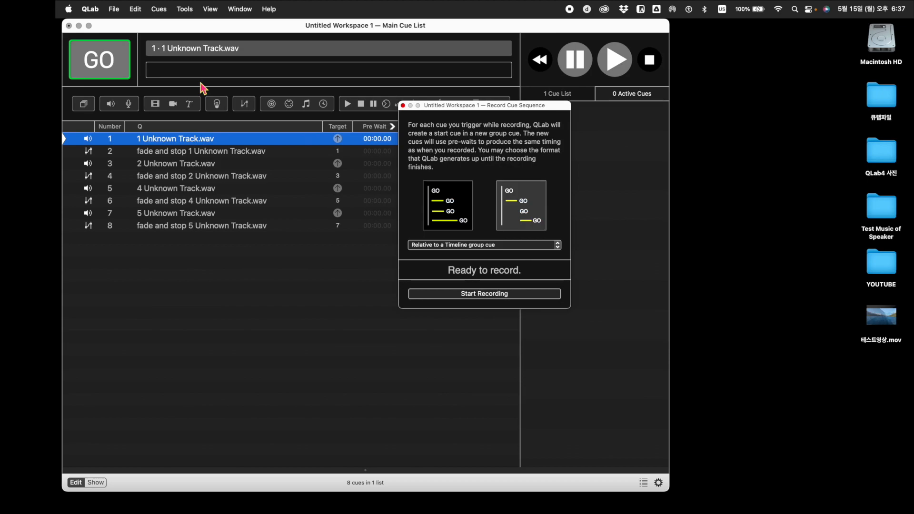
click(556, 248)
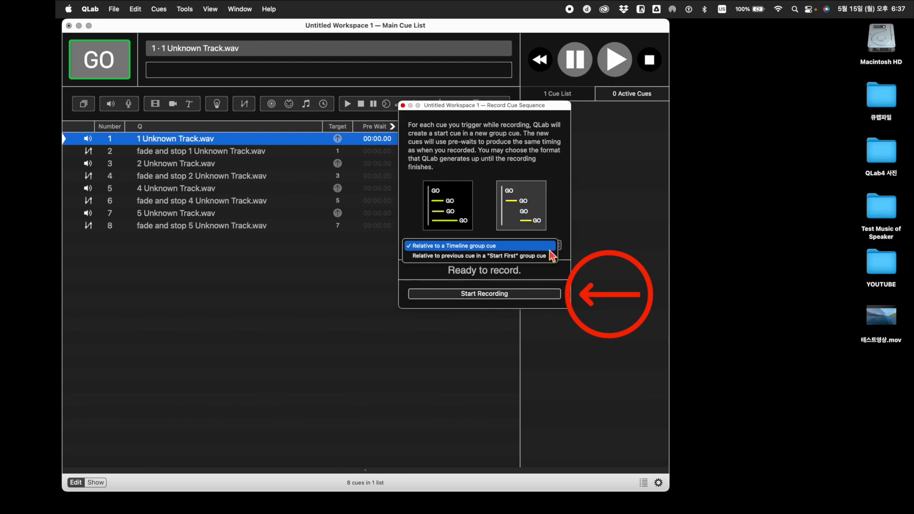
click(546, 292)
click(546, 292)
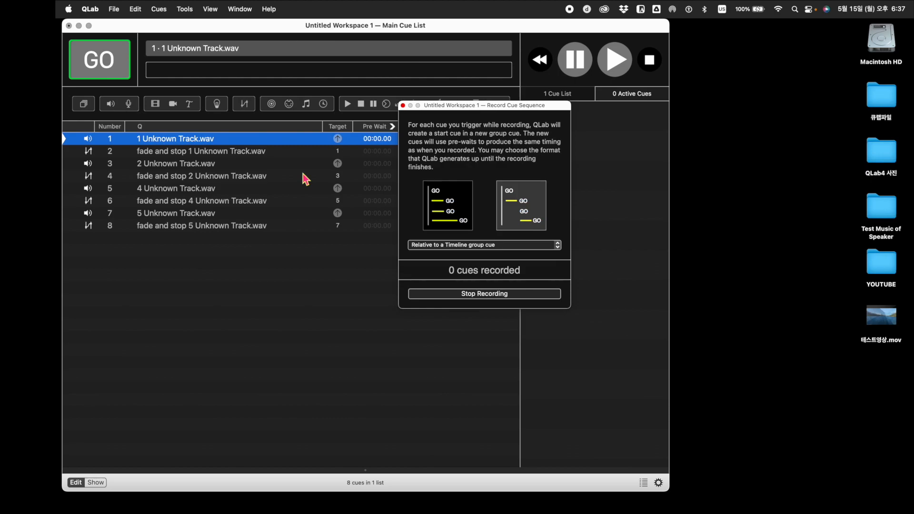
- Fire cues 1 through 8 one after another to record their timing for the Timeline group
click(120, 69)
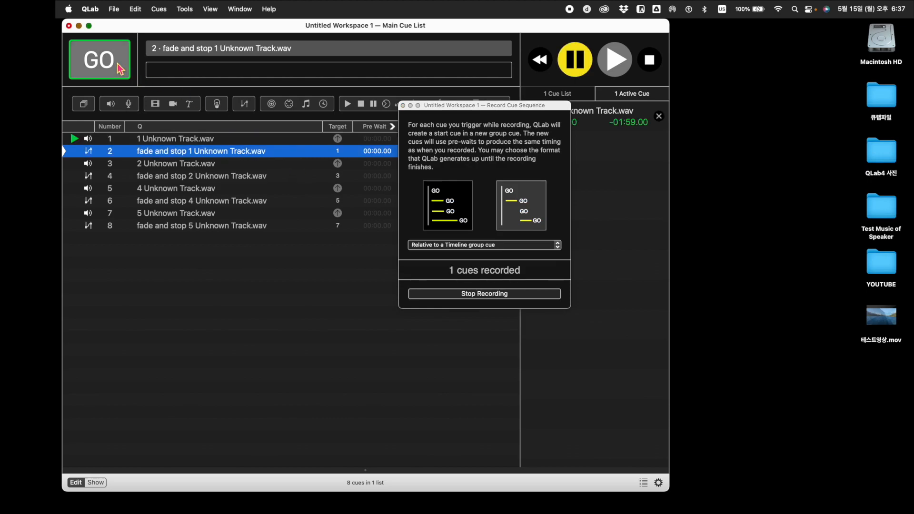
click(119, 69)
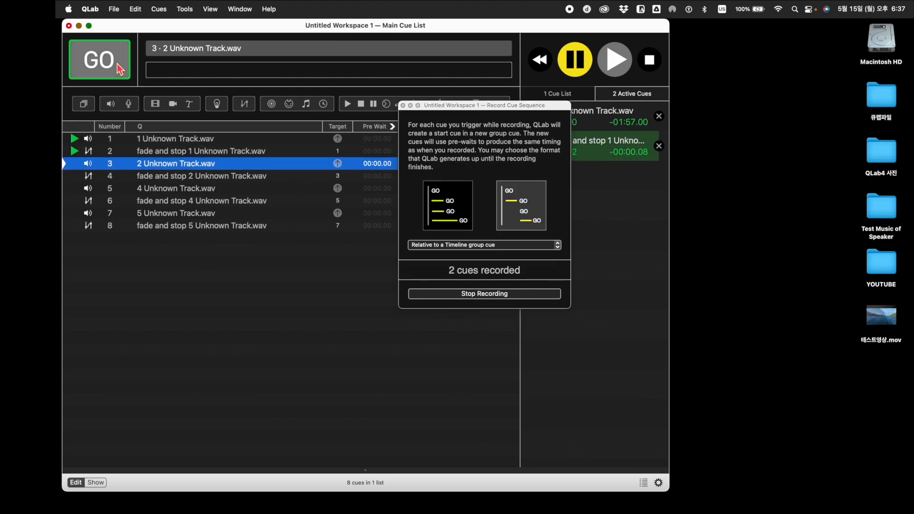
click(119, 70)
click(120, 70)
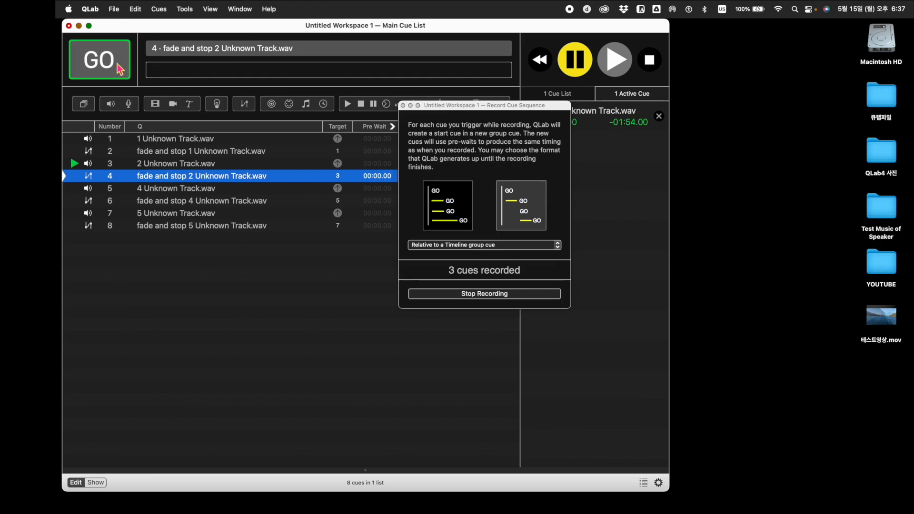
click(120, 69)
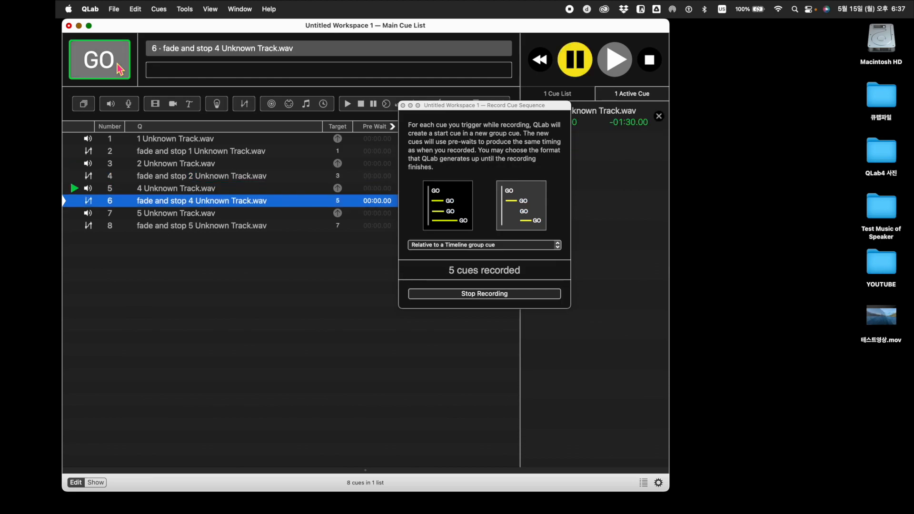
click(120, 69)
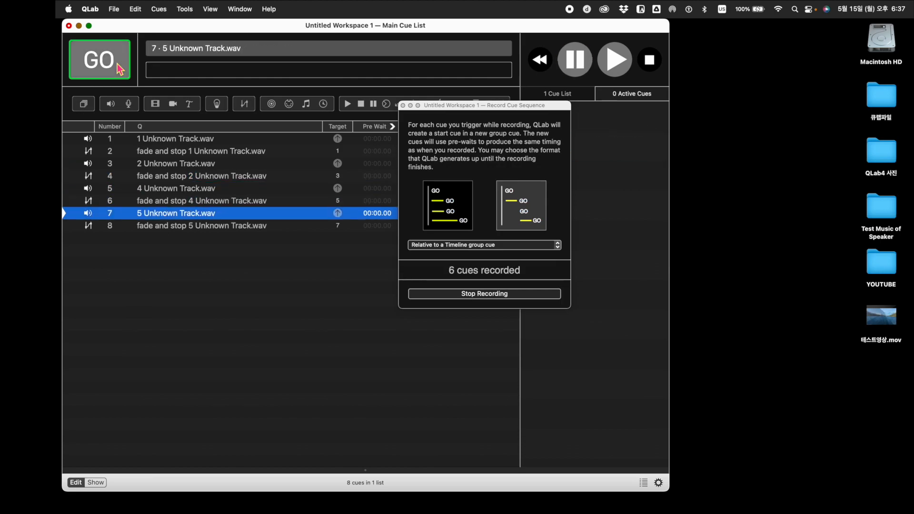
click(119, 69)
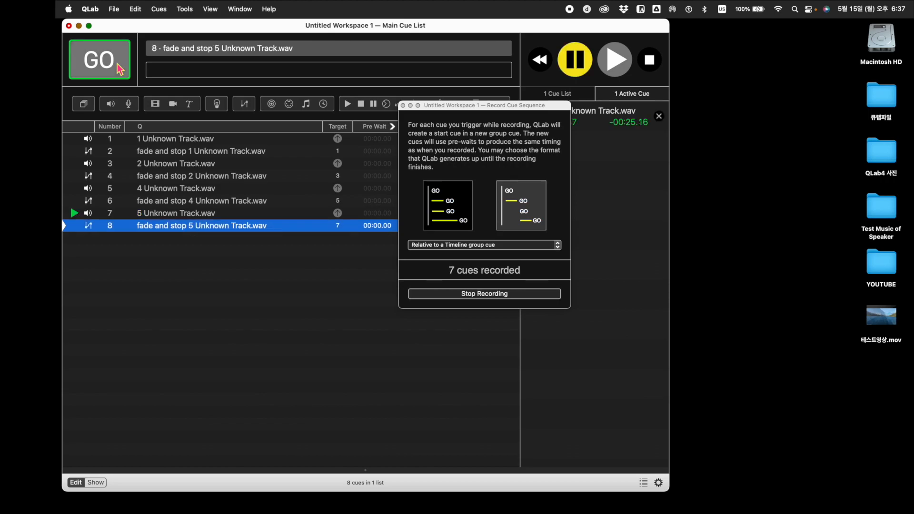
click(119, 69)
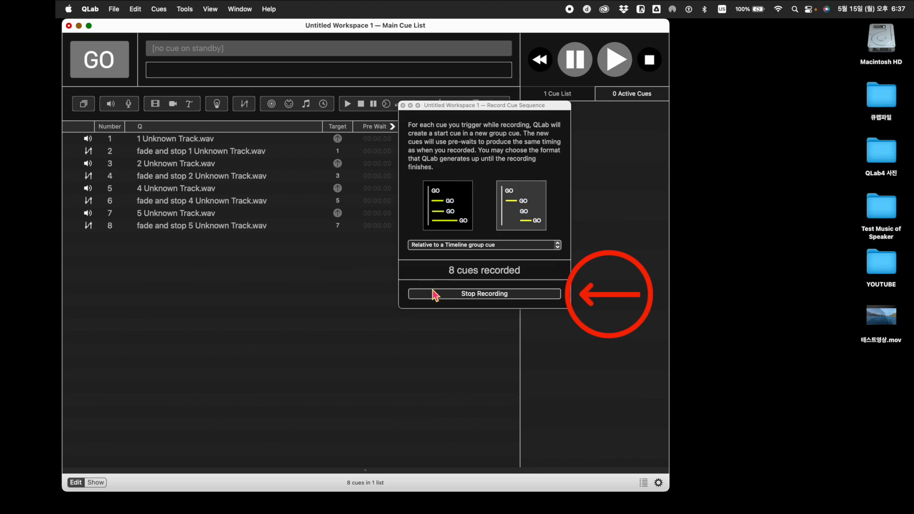
- Stop the sequence recording and run the recorded Timeline group cue
click(433, 290)
click(433, 293)
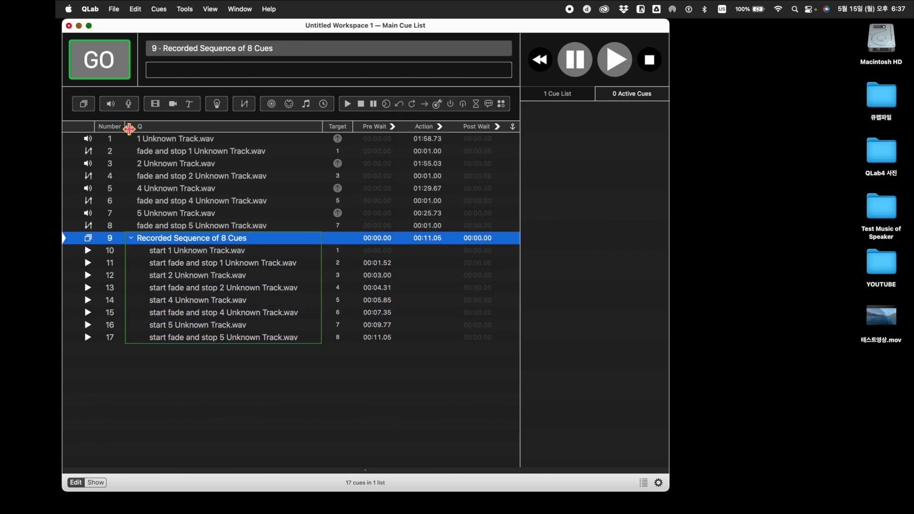
click(104, 68)
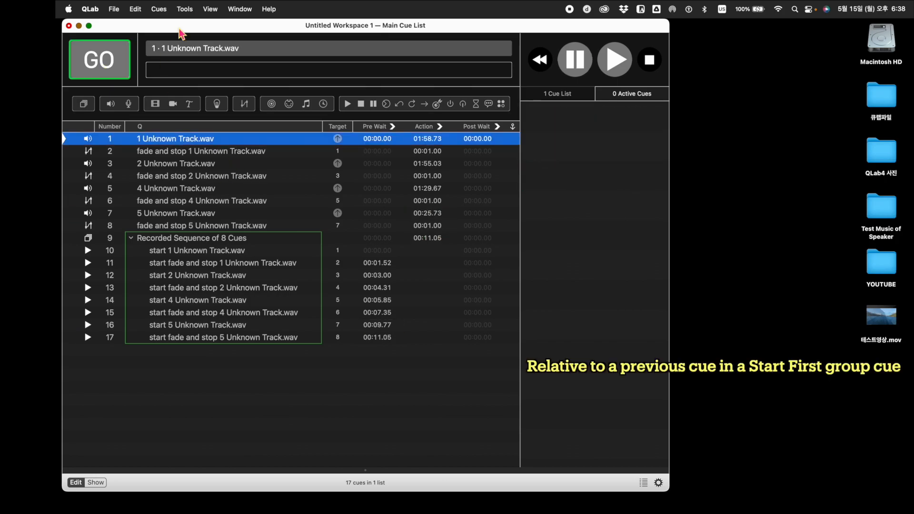
- Start recording another cue sequence from cue 1, using Relative to previous cue in a "Start First" group cue
click(185, 9)
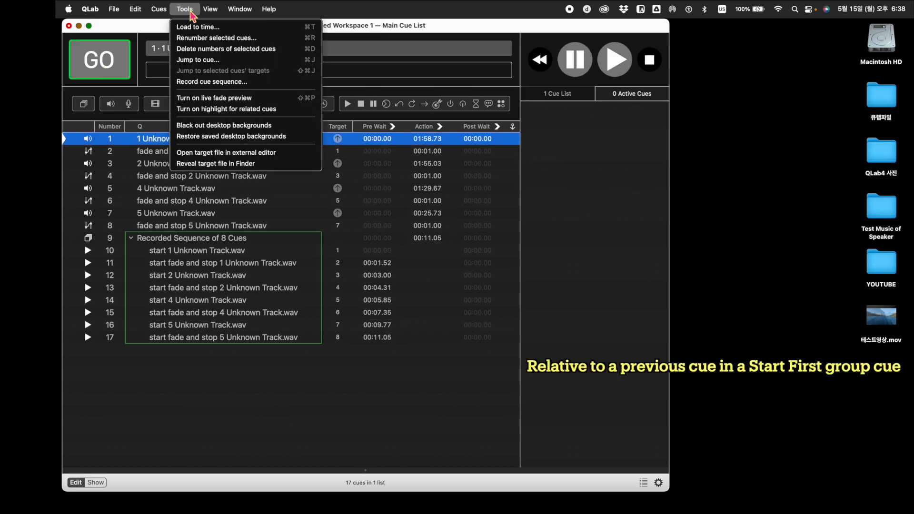
click(214, 80)
click(495, 245)
click(505, 256)
click(488, 293)
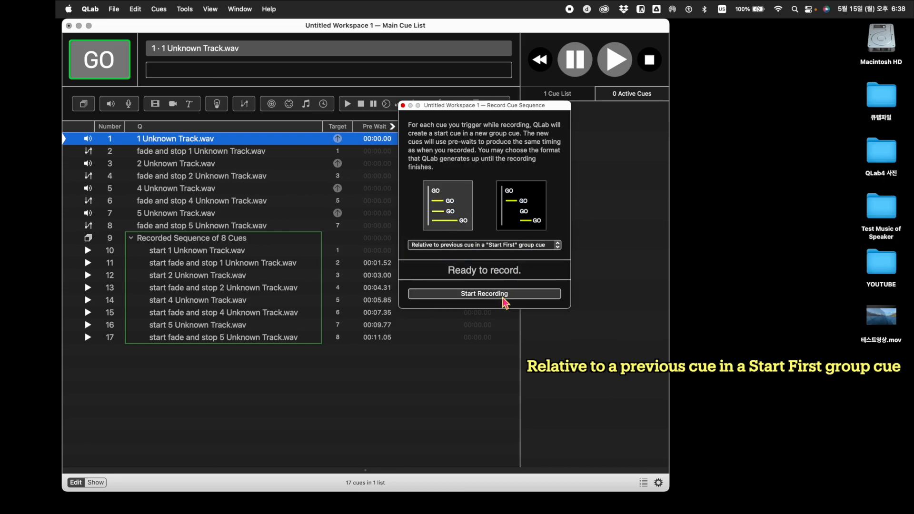
- Fire cues 1 through 8 in turn to record them for the "Start First" group
click(112, 64)
click(113, 64)
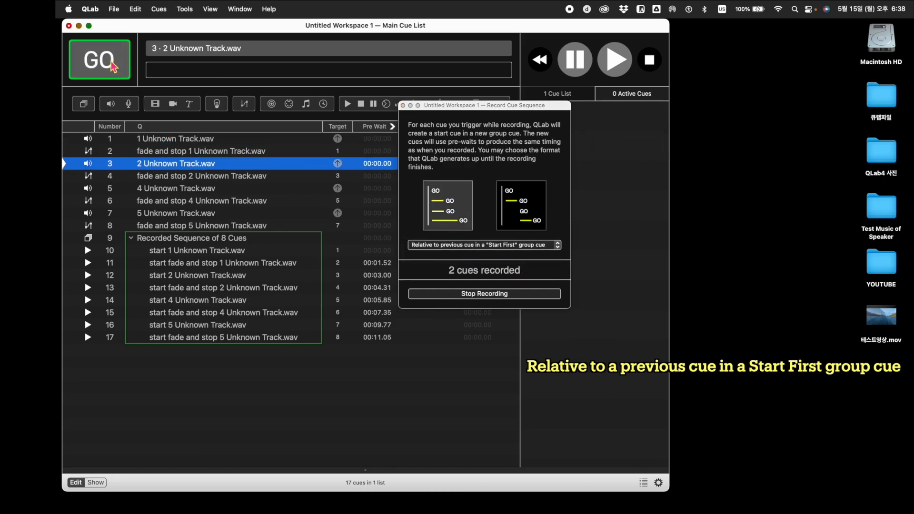
click(113, 64)
click(112, 64)
click(112, 64)
click(113, 64)
click(112, 63)
click(112, 64)
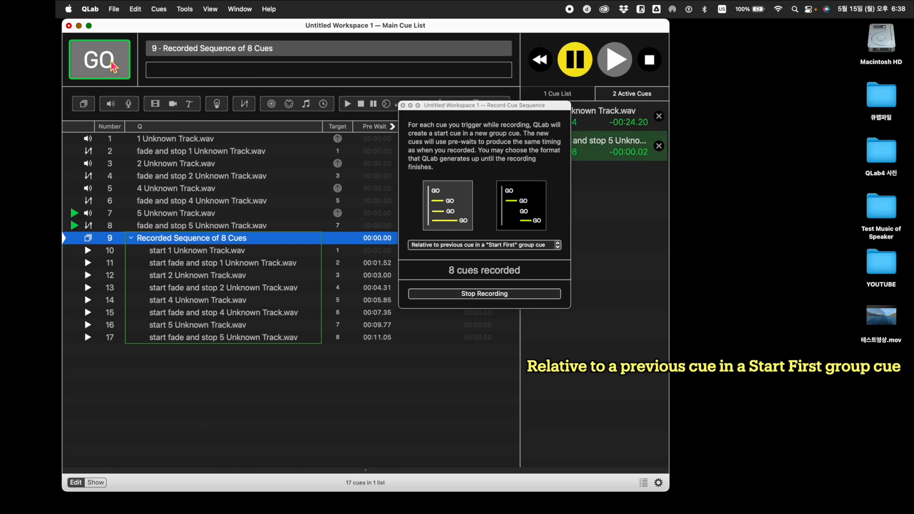
- Stop the second sequence recording and run the recorded "Start First" group cue
click(455, 294)
click(112, 69)
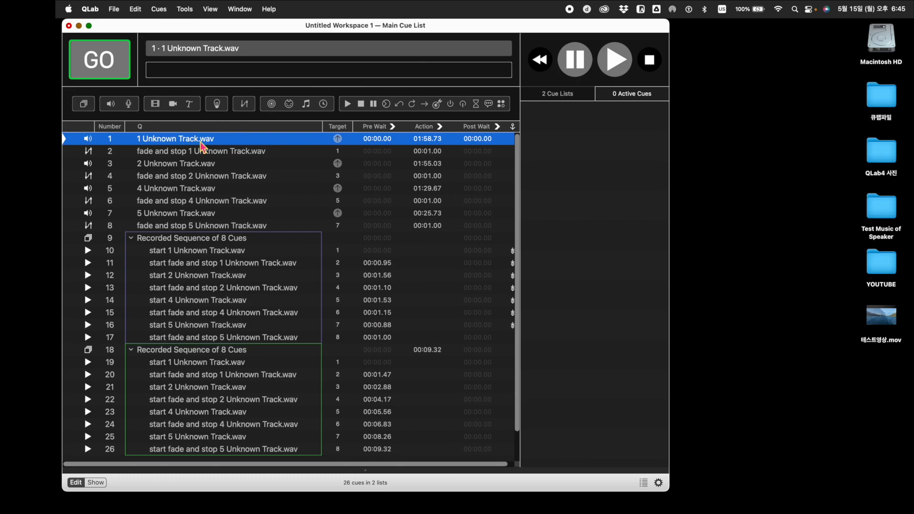
- Delete cues 1 through 8, which the recorded start cues target, and undo the deletion
shift+click(209, 226)
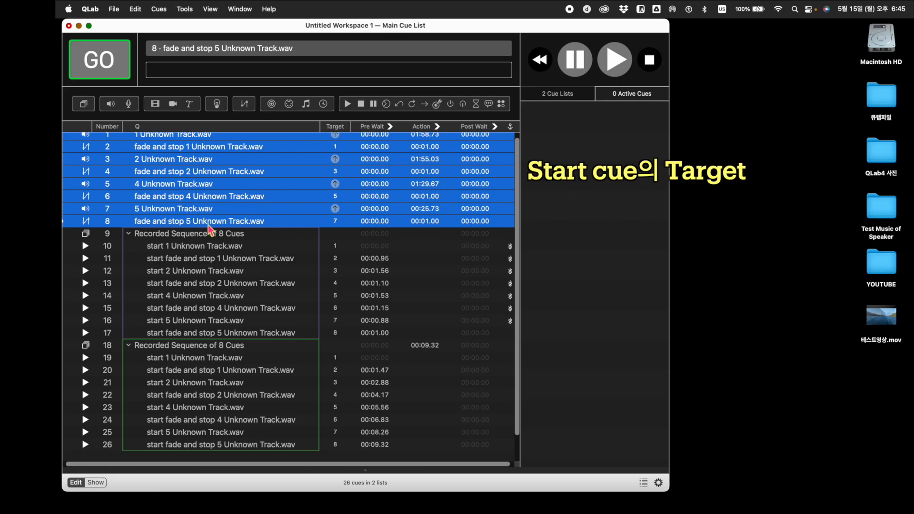
key(super+BackSpace)
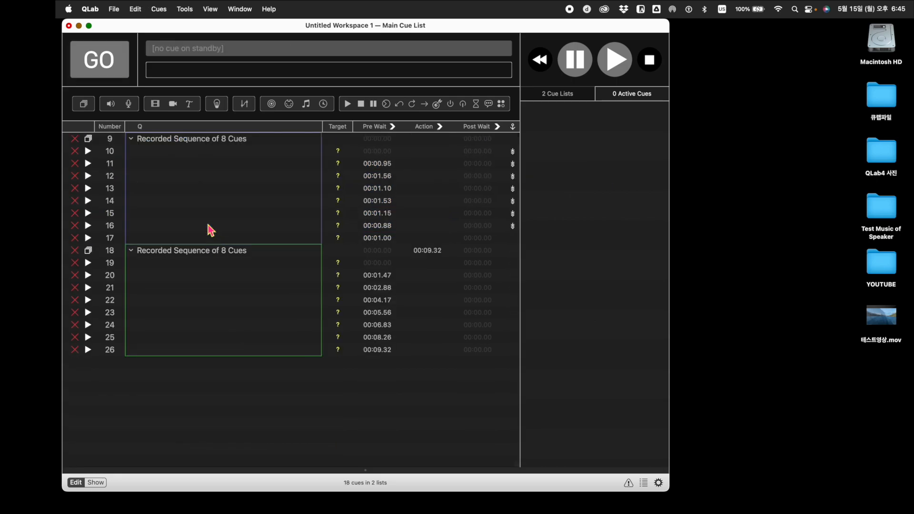
key(super+z)
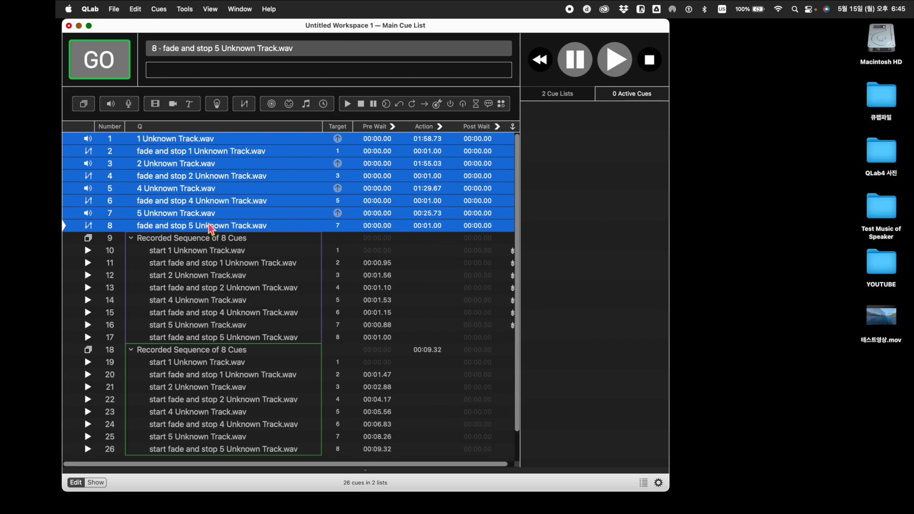
- Show the workspace's cue lists and open the second list, named Cue List
click(557, 94)
click(582, 116)
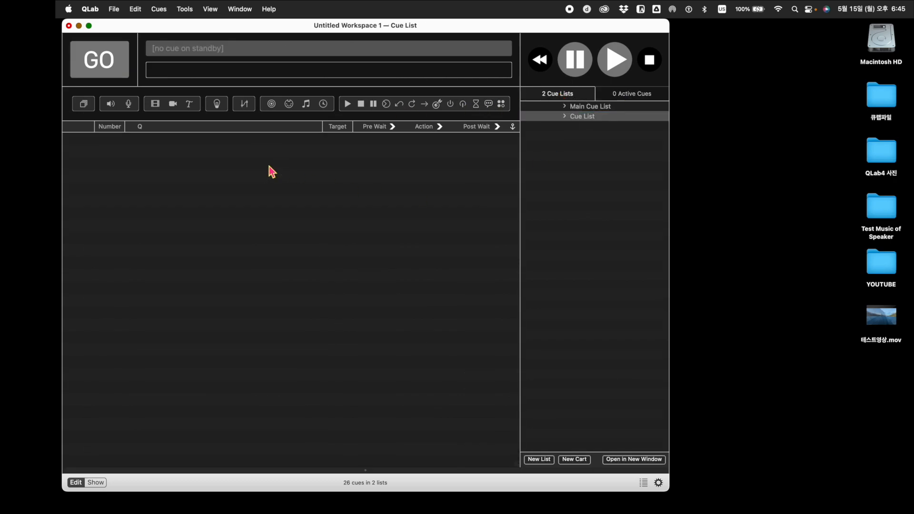
- Paste the eight copied cues into Cue List and delete the original cues 1 through 8 from Main Cue List
key(super+v)
click(590, 106)
click(191, 140)
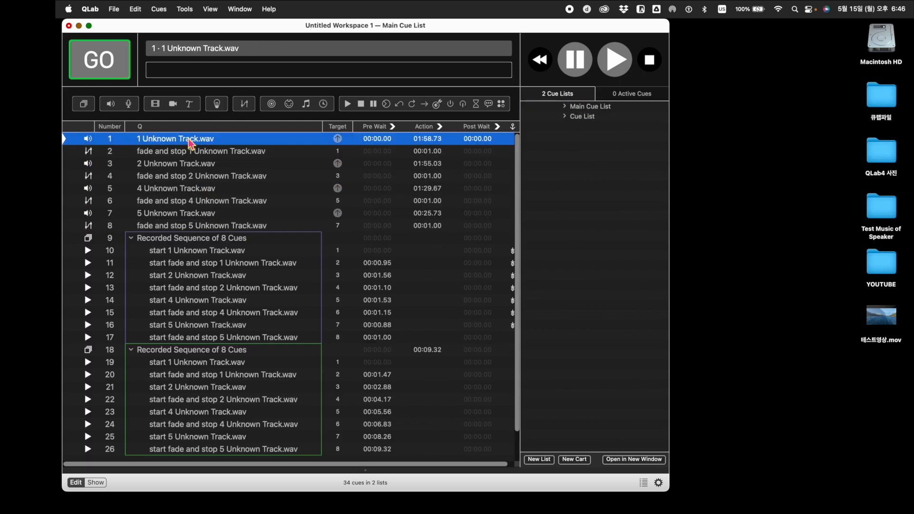
shift+click(220, 227)
key(super+BackSpace)
- Renumber the eight pasted audio and fade cues in Cue List as 1 through 8
click(582, 116)
click(107, 139)
shift+click(188, 227)
key(super+r)
click(216, 210)
- In Main Cue List, set the targets of start cues 10 through 17 to cues 1 through 8 in order
click(596, 110)
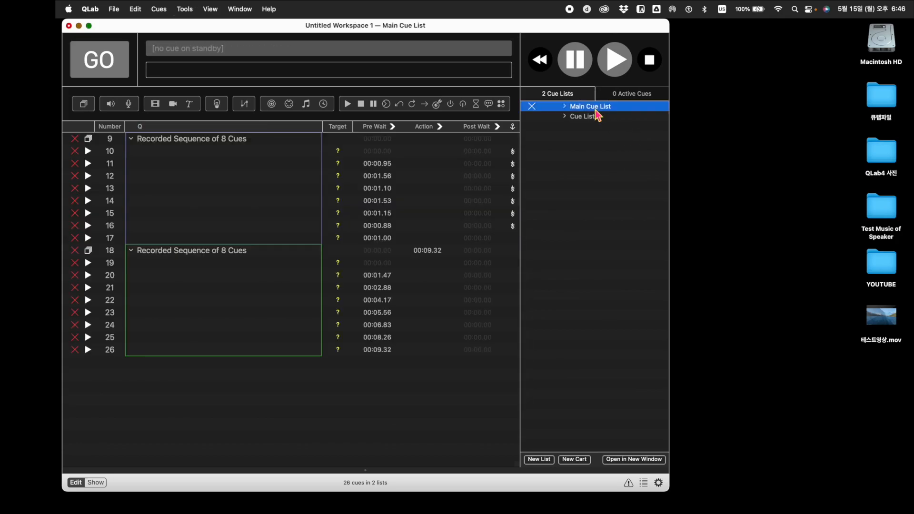
double_click(339, 152)
text(1)
double_click(340, 165)
text(2)
double_click(340, 175)
text(3)
double_click(341, 191)
text(4)
double_click(341, 204)
text(5)
double_click(341, 212)
text(6)
double_click(341, 223)
text(7)
double_click(338, 238)
text(8)
- Set the targets of start cues 19 through 26 in the second recorded group to cues 1 through 8 in order
double_click(341, 264)
text(1)
double_click(339, 275)
text(2)
double_click(340, 288)
text(3)
double_click(340, 300)
text(4)
double_click(341, 312)
double_click(342, 326)
text(6)
double_click(345, 337)
text(7)
double_click(347, 350)
text(8)
click(373, 415)
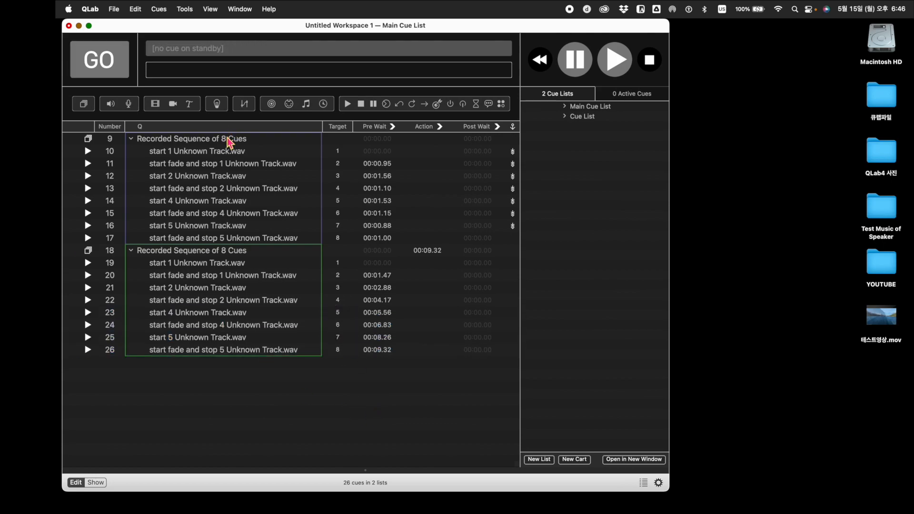
- Run recorded group cue 9 and open Cue List to watch its target cues play
click(230, 140)
key(space)
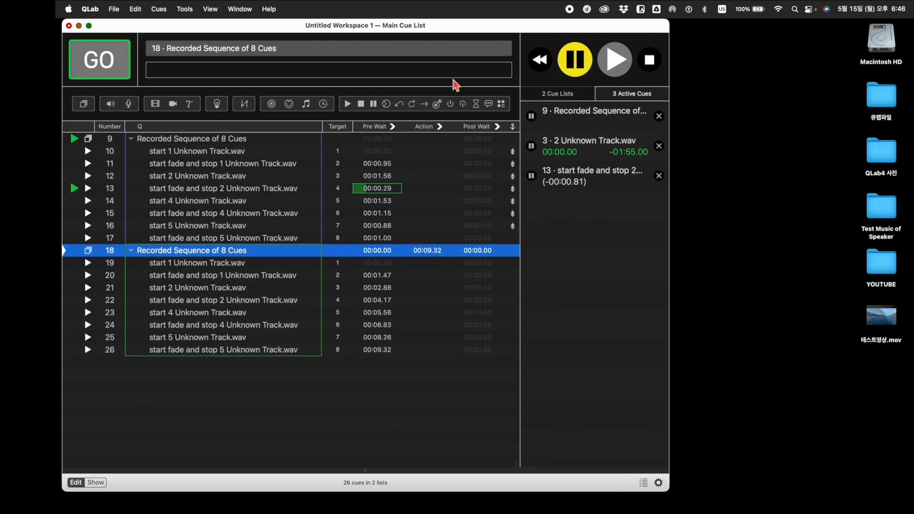
click(558, 93)
click(582, 117)
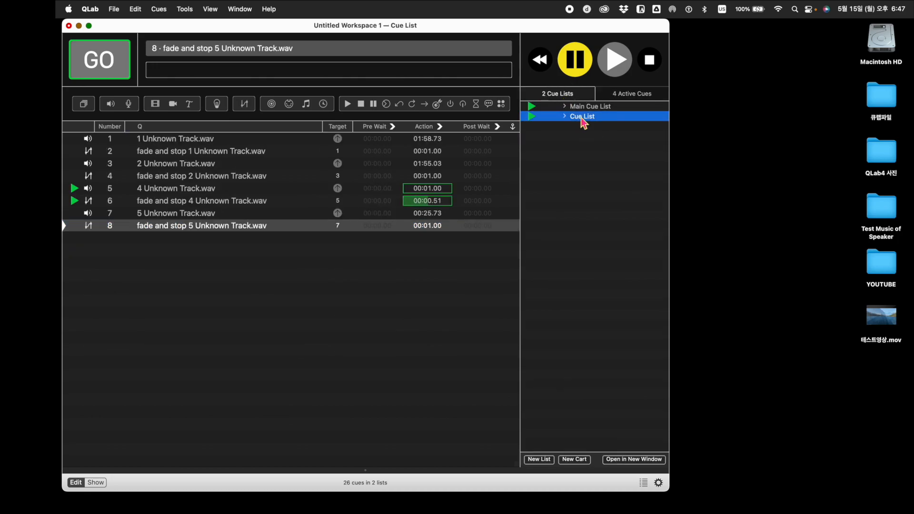
- Run recorded group cue 18 from Main Cue List, check Cue List and the active cues, and return to Main Cue List
click(588, 107)
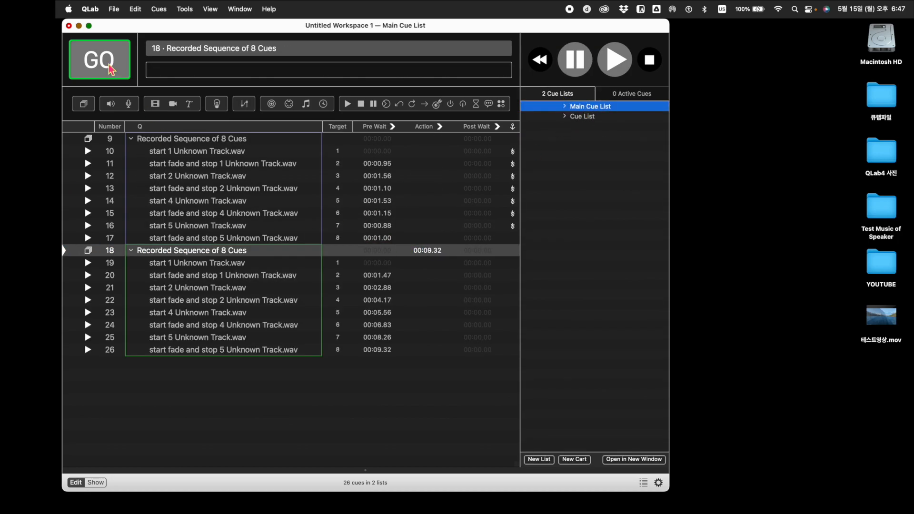
click(110, 70)
click(582, 116)
click(647, 95)
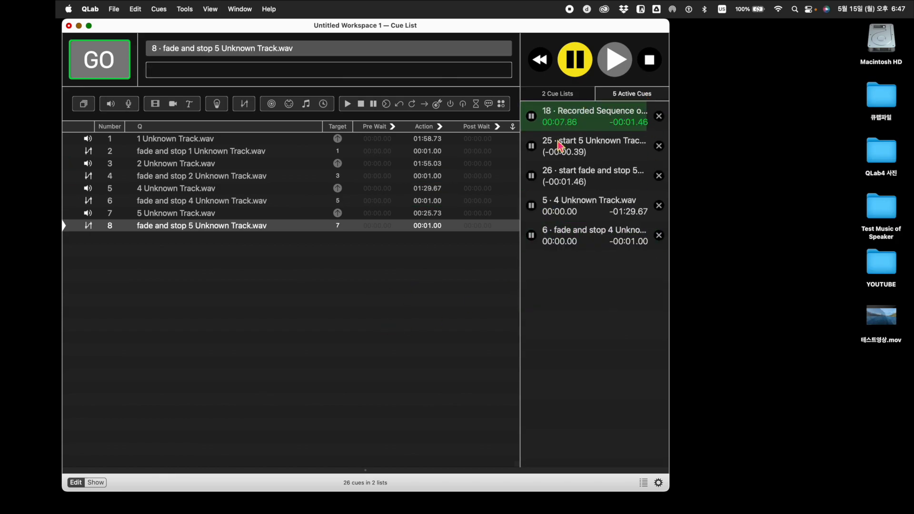
click(557, 94)
click(576, 108)
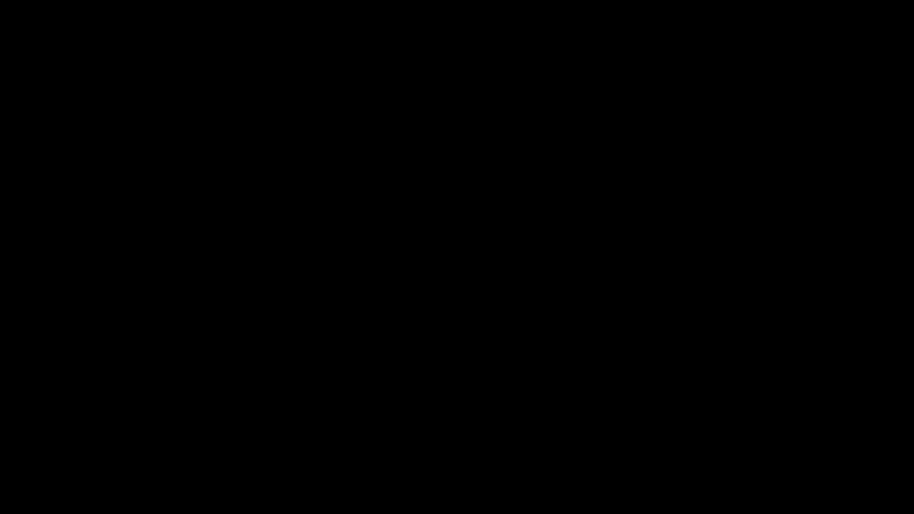